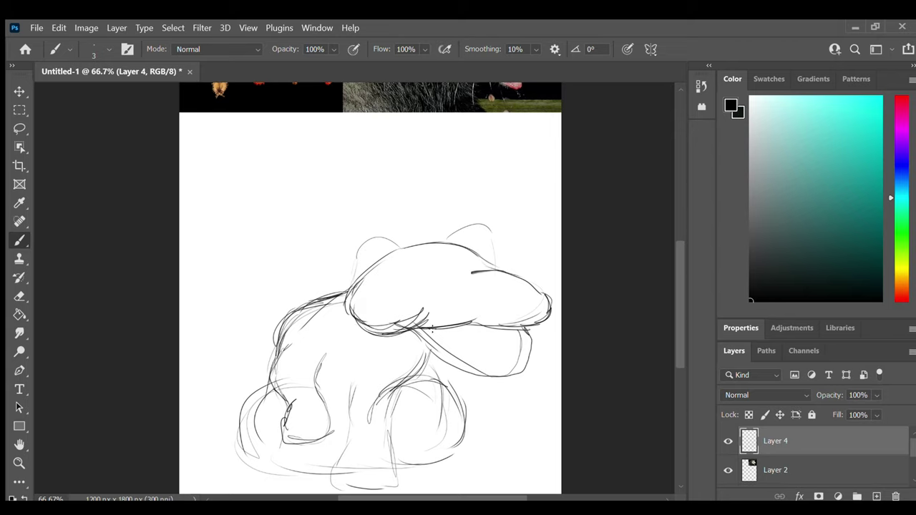
# - Reinforce the outlines of the creature's open lower jaw and both ears with additional brush strokes
pyautogui.moveTo(421, 322)
pyautogui.mouseDown()
pyautogui.moveTo(475, 324)
pyautogui.moveTo(408, 334)
pyautogui.moveTo(463, 355)
pyautogui.mouseUp()
pyautogui.moveTo(526, 331)
pyautogui.mouseDown()
pyautogui.moveTo(497, 369)
pyautogui.moveTo(478, 366)
pyautogui.mouseUp()
pyautogui.moveTo(352, 286); pyautogui.dragTo(367, 244)
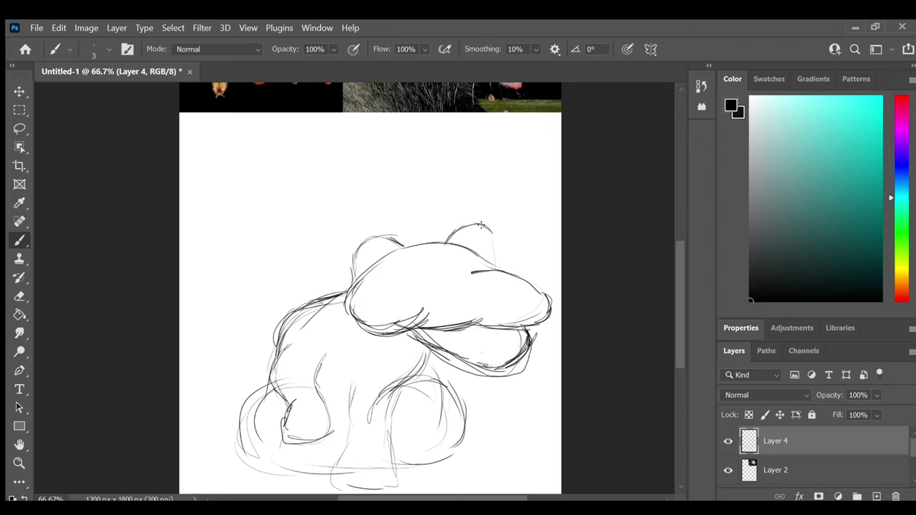
pyautogui.moveTo(481, 225); pyautogui.dragTo(487, 259)
pyautogui.hotkey('ctrl', '-')
pyautogui.hotkey('ctrl', '+')
pyautogui.hotkey('ctrl', '+')
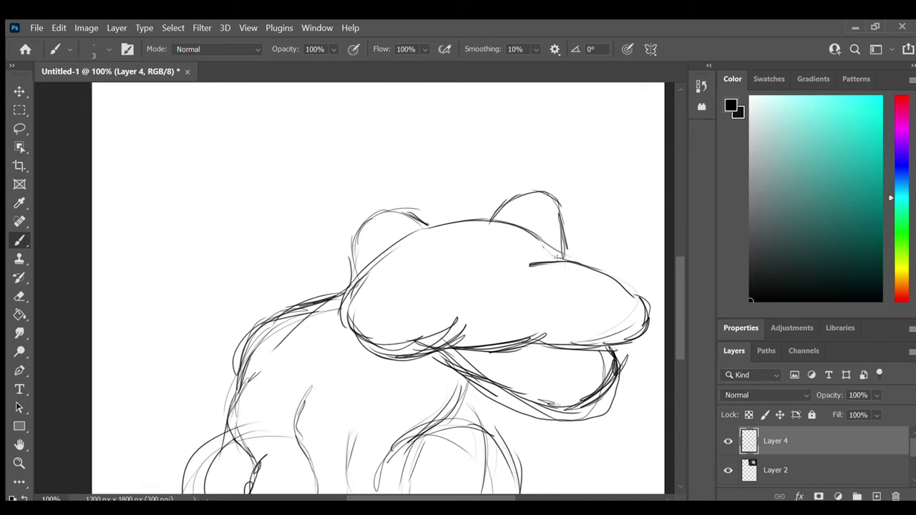
pyautogui.hotkey('ctrl', '-')
# - Sketch a tail curling from the right hip down to the canvas edge, and outline the two blocky hind feet
pyautogui.moveTo(680, 267)
pyautogui.mouseDown()
pyautogui.moveTo(669, 213)
pyautogui.moveTo(676, 283)
pyautogui.mouseUp()
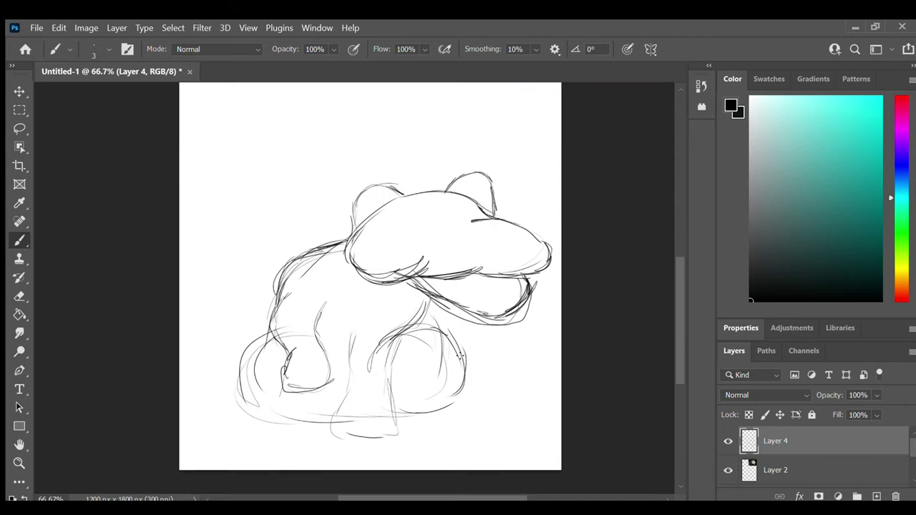
pyautogui.moveTo(467, 358); pyautogui.dragTo(474, 416)
pyautogui.moveTo(466, 363)
pyautogui.mouseDown()
pyautogui.moveTo(479, 412)
pyautogui.moveTo(406, 456)
pyautogui.mouseUp()
pyautogui.moveTo(484, 425); pyautogui.dragTo(418, 461)
pyautogui.moveTo(461, 351); pyautogui.dragTo(494, 414)
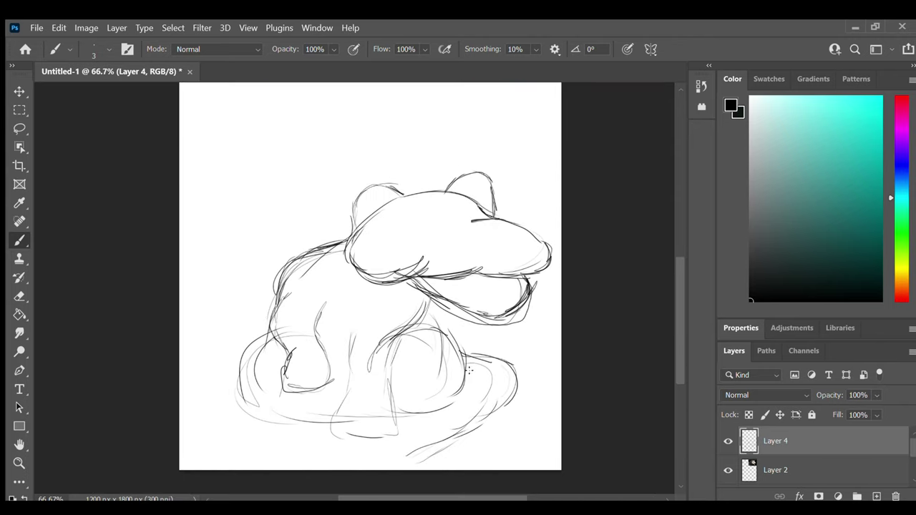
pyautogui.moveTo(469, 366)
pyautogui.mouseDown()
pyautogui.moveTo(492, 398)
pyautogui.moveTo(390, 465)
pyautogui.moveTo(454, 439)
pyautogui.moveTo(509, 387)
pyautogui.moveTo(482, 372)
pyautogui.moveTo(489, 365)
pyautogui.moveTo(514, 377)
pyautogui.moveTo(508, 400)
pyautogui.moveTo(488, 373)
pyautogui.moveTo(461, 416)
pyautogui.moveTo(494, 399)
pyautogui.mouseUp()
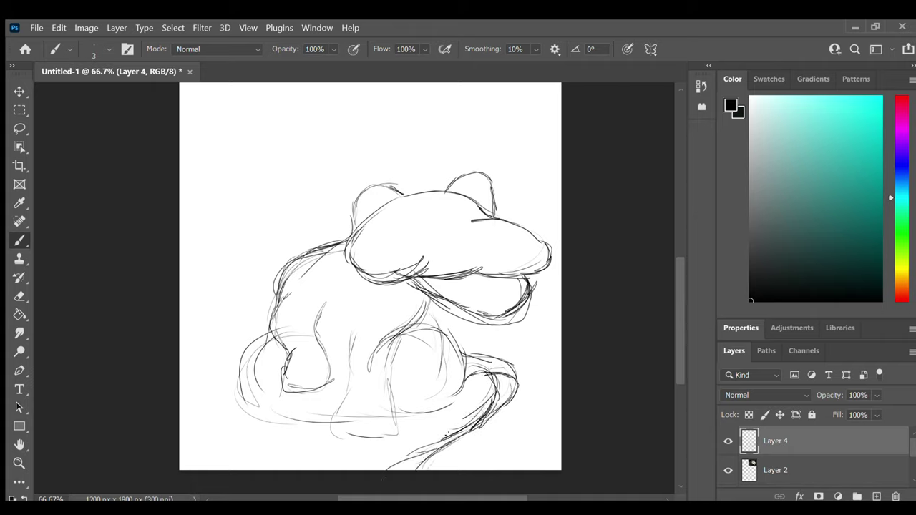
pyautogui.moveTo(451, 436); pyautogui.dragTo(393, 470)
pyautogui.moveTo(452, 442); pyautogui.dragTo(397, 470)
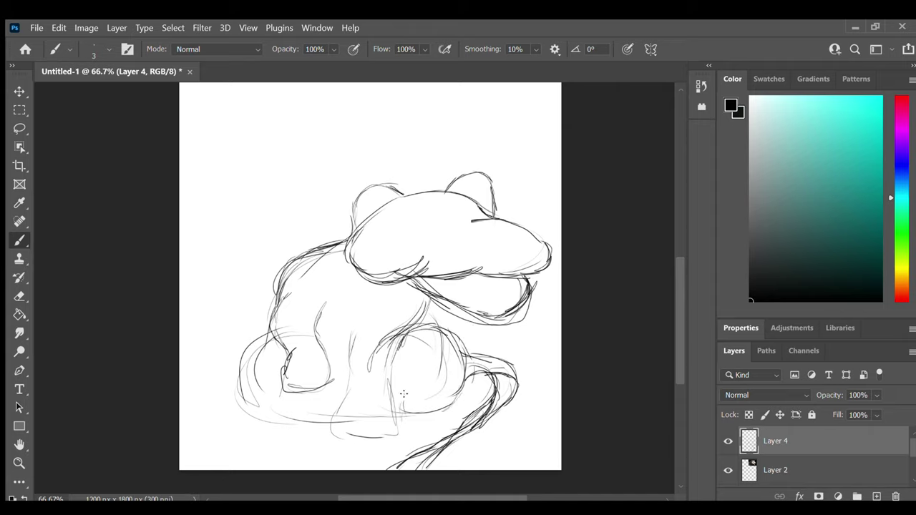
pyautogui.moveTo(404, 394)
pyautogui.mouseDown()
pyautogui.moveTo(434, 415)
pyautogui.moveTo(458, 411)
pyautogui.mouseUp()
pyautogui.moveTo(269, 398)
pyautogui.mouseDown()
pyautogui.moveTo(282, 430)
pyautogui.moveTo(268, 404)
pyautogui.moveTo(315, 394)
pyautogui.moveTo(270, 403)
pyautogui.mouseUp()
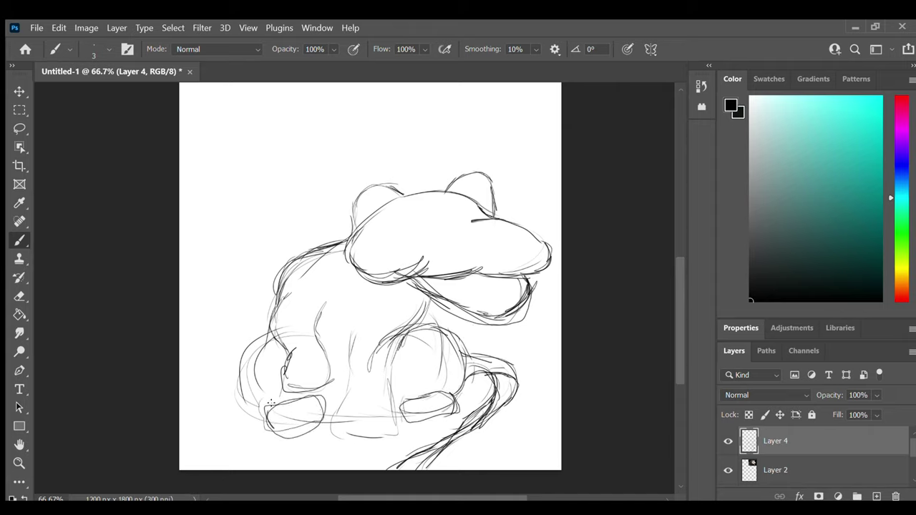
# - Erase the ground line crossing the front leg and the stray construction lines around the right thigh
pyautogui.moveTo(679, 329); pyautogui.dragTo(677, 359)
pyautogui.hotkey('ctrl', '+')
pyautogui.hotkey('ctrl', '+')
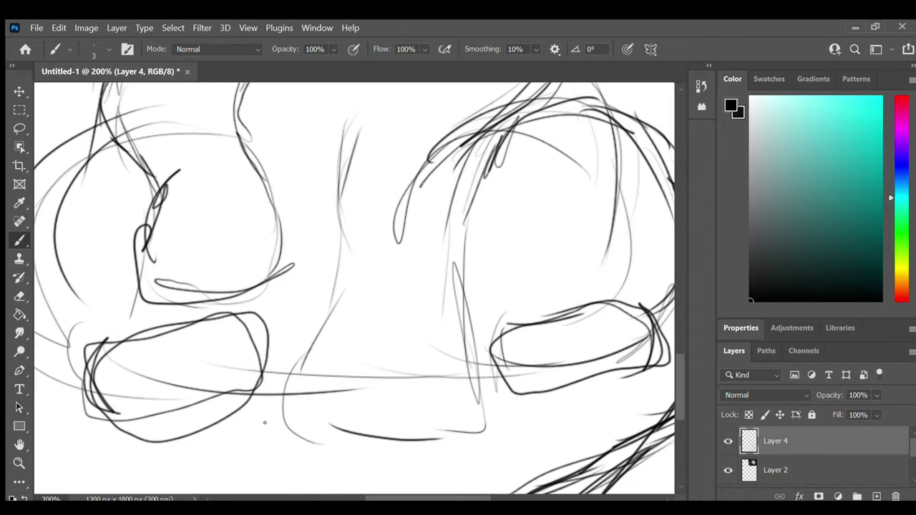
pyautogui.press('e')
pyautogui.moveTo(291, 393)
pyautogui.mouseDown()
pyautogui.moveTo(306, 372)
pyautogui.moveTo(453, 368)
pyautogui.moveTo(475, 387)
pyautogui.mouseUp()
pyautogui.scroll(3, 469, 215)
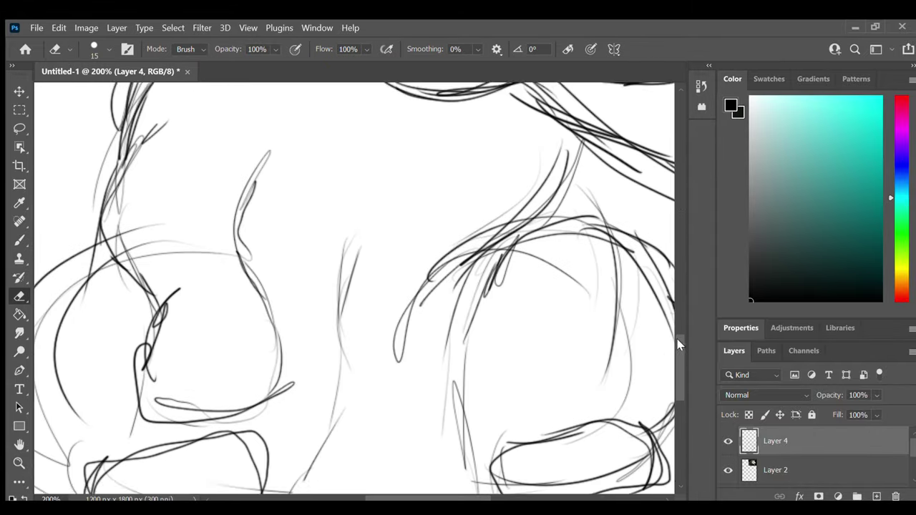
pyautogui.moveTo(451, 294)
pyautogui.mouseDown()
pyautogui.moveTo(481, 256)
pyautogui.moveTo(455, 311)
pyautogui.moveTo(532, 231)
pyautogui.moveTo(477, 305)
pyautogui.moveTo(448, 373)
pyautogui.mouseUp()
# - Erase the overlapping construction lines around the left front leg, the left hind foot and the left haunch
pyautogui.moveTo(440, 498); pyautogui.dragTo(400, 499)
pyautogui.moveTo(355, 259)
pyautogui.mouseDown()
pyautogui.moveTo(339, 248)
pyautogui.moveTo(332, 285)
pyautogui.mouseUp()
pyautogui.moveTo(393, 272); pyautogui.dragTo(346, 276)
pyautogui.moveTo(321, 200); pyautogui.dragTo(320, 228)
pyautogui.moveTo(405, 280); pyautogui.dragTo(437, 275)
pyautogui.moveTo(680, 377); pyautogui.dragTo(679, 401)
pyautogui.moveTo(359, 278)
pyautogui.mouseDown()
pyautogui.moveTo(403, 284)
pyautogui.moveTo(463, 255)
pyautogui.moveTo(496, 260)
pyautogui.moveTo(335, 359)
pyautogui.moveTo(345, 387)
pyautogui.moveTo(416, 398)
pyautogui.moveTo(451, 371)
pyautogui.moveTo(459, 337)
pyautogui.moveTo(375, 331)
pyautogui.moveTo(303, 358)
pyautogui.moveTo(324, 379)
pyautogui.moveTo(296, 393)
pyautogui.mouseUp()
pyautogui.moveTo(402, 355); pyautogui.dragTo(410, 360)
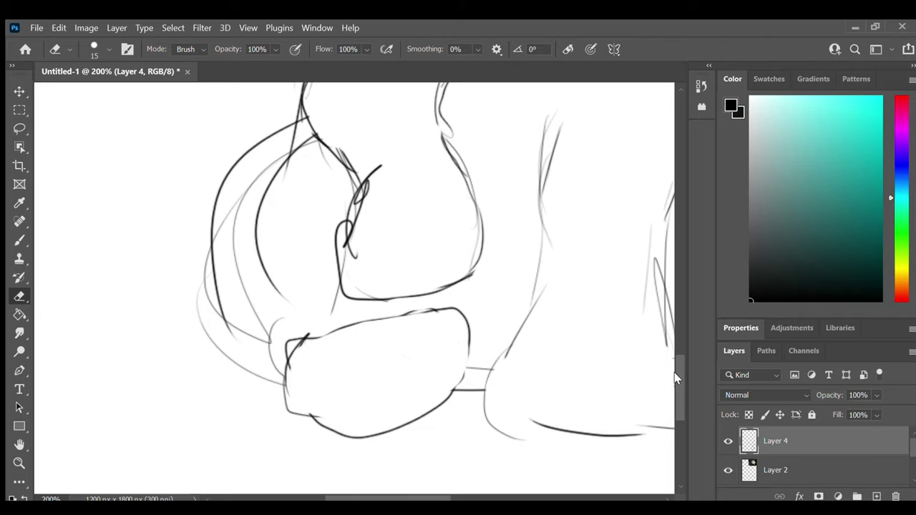
pyautogui.moveTo(435, 498); pyautogui.dragTo(404, 497)
pyautogui.moveTo(676, 364); pyautogui.dragTo(676, 331)
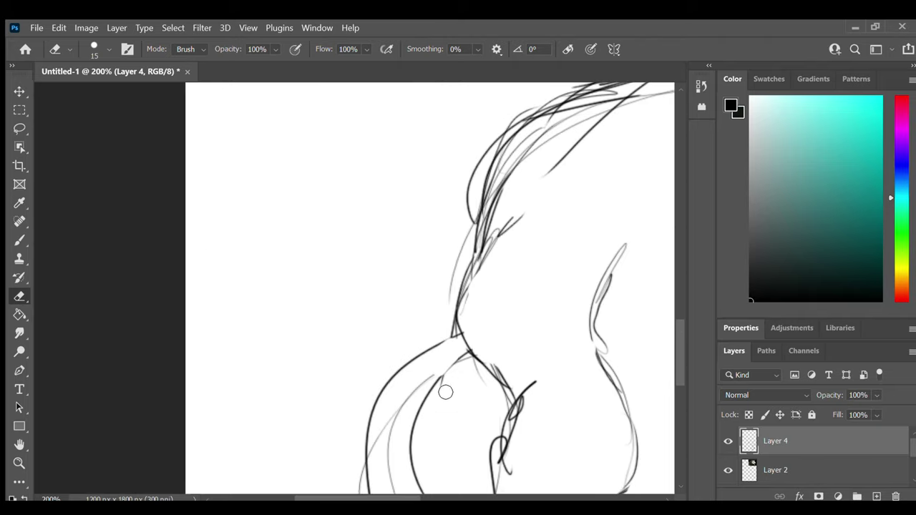
pyautogui.hotkey('ctrl', '-')
pyautogui.moveTo(401, 498); pyautogui.dragTo(448, 495)
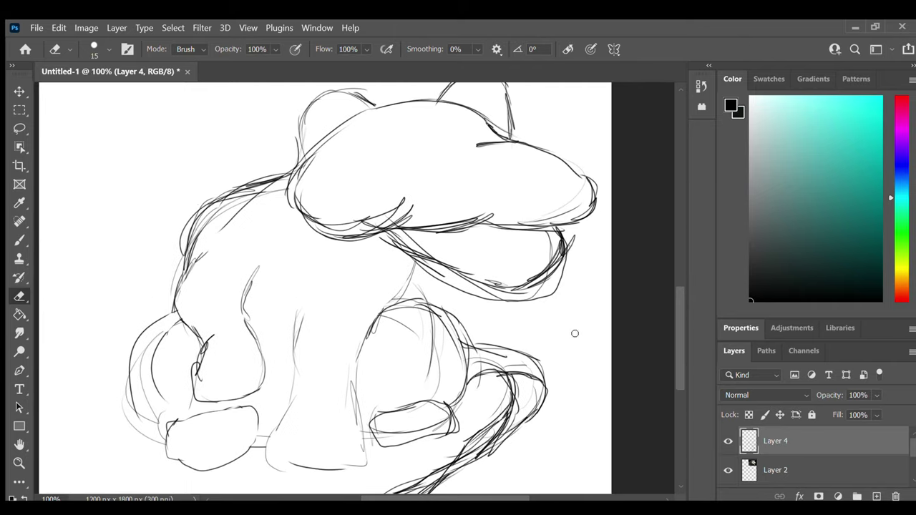
# - Enlarge the eraser to 30, erase the lower jaw's outer duplicate lines, and redraw the jaw's front edge
pyautogui.scroll(3, 593, 265)
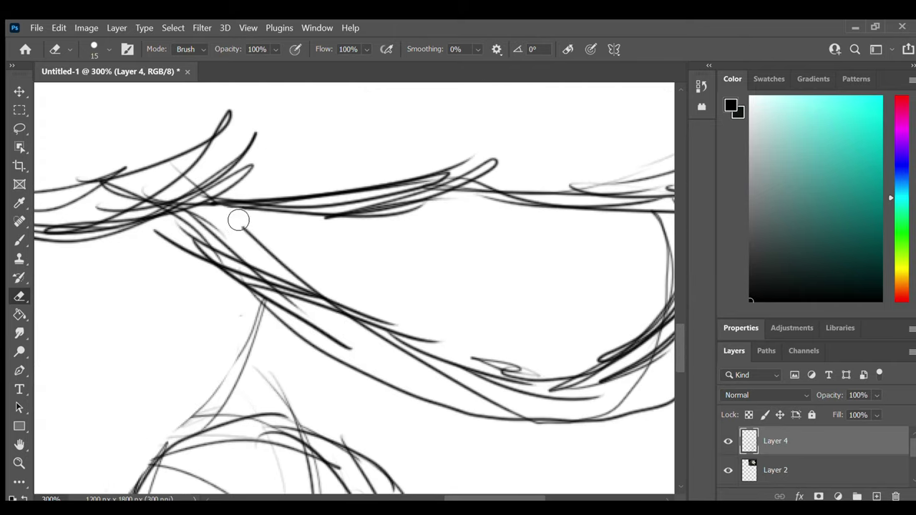
pyautogui.hscroll(3, 518, 464)
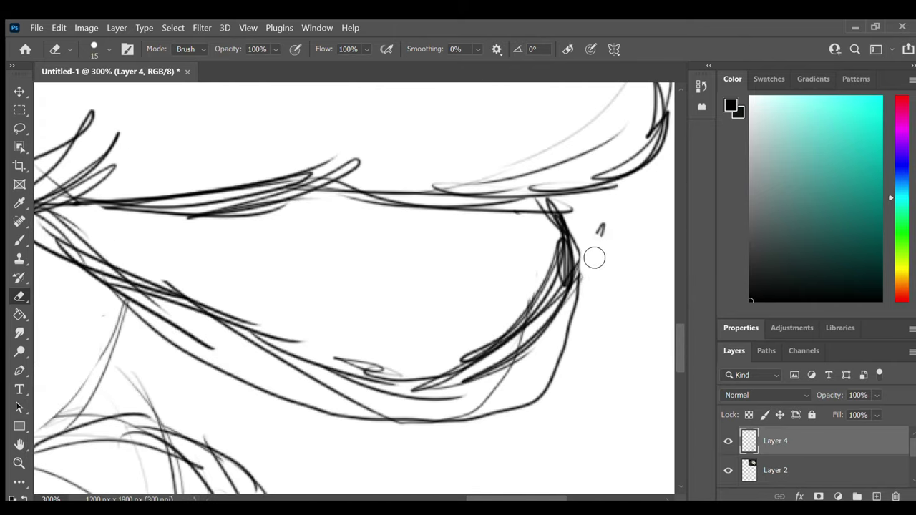
pyautogui.press(']')
pyautogui.press(']')
pyautogui.press(']')
pyautogui.moveTo(576, 315)
pyautogui.mouseDown()
pyautogui.moveTo(546, 386)
pyautogui.moveTo(214, 367)
pyautogui.moveTo(281, 385)
pyautogui.moveTo(544, 362)
pyautogui.moveTo(582, 231)
pyautogui.moveTo(441, 364)
pyautogui.mouseUp()
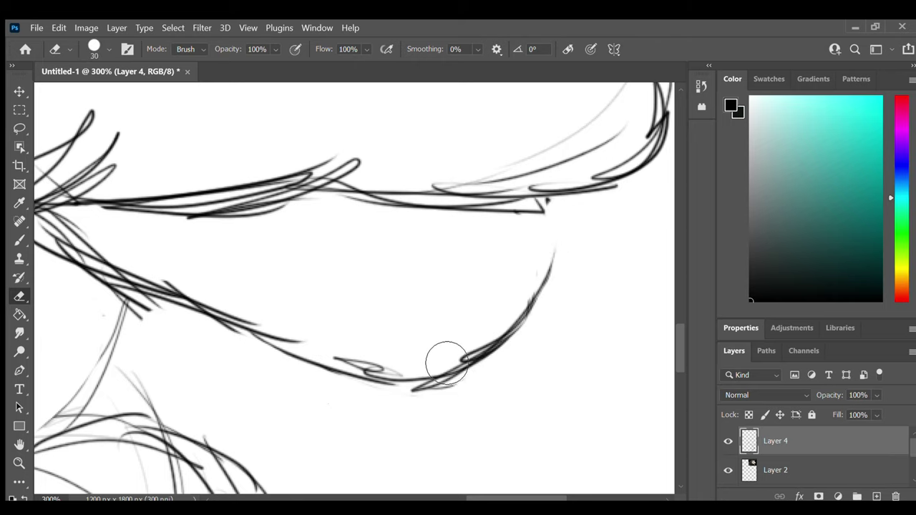
pyautogui.press('b')
pyautogui.moveTo(546, 209); pyautogui.dragTo(554, 276)
pyautogui.hotkey('ctrl', '-')
pyautogui.hotkey('ctrl', '-')
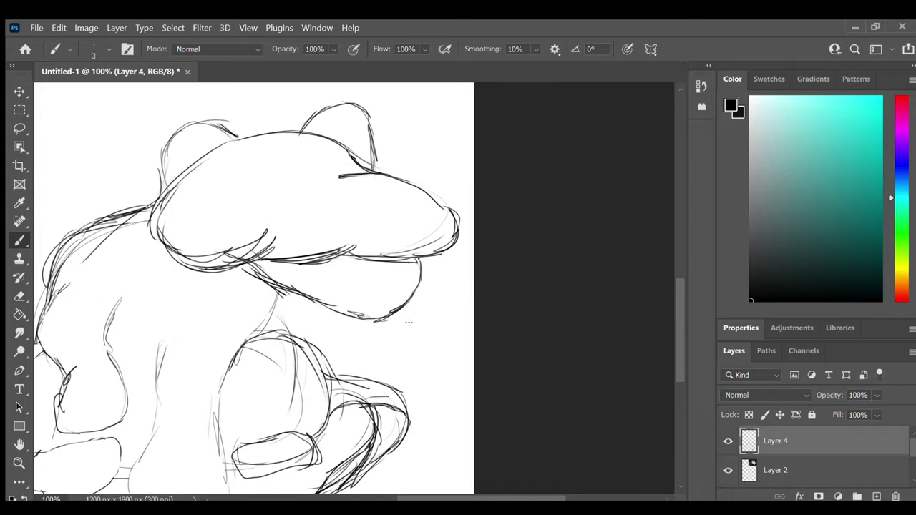
# - Draw the nose with nostrils at the snout tip and outline both eyes, using the opossum photo as reference
pyautogui.scroll(6, 665, 191)
pyautogui.scroll(-3, 658, 249)
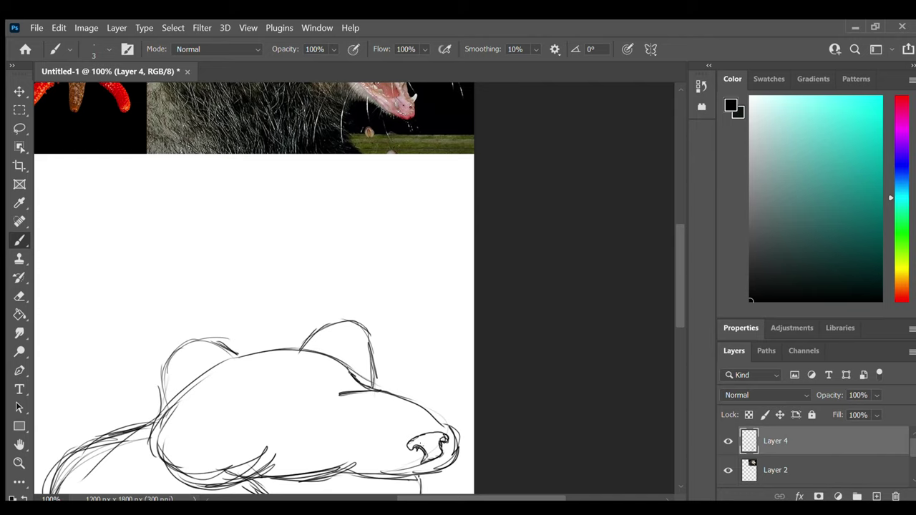
pyautogui.scroll(2, 670, 272)
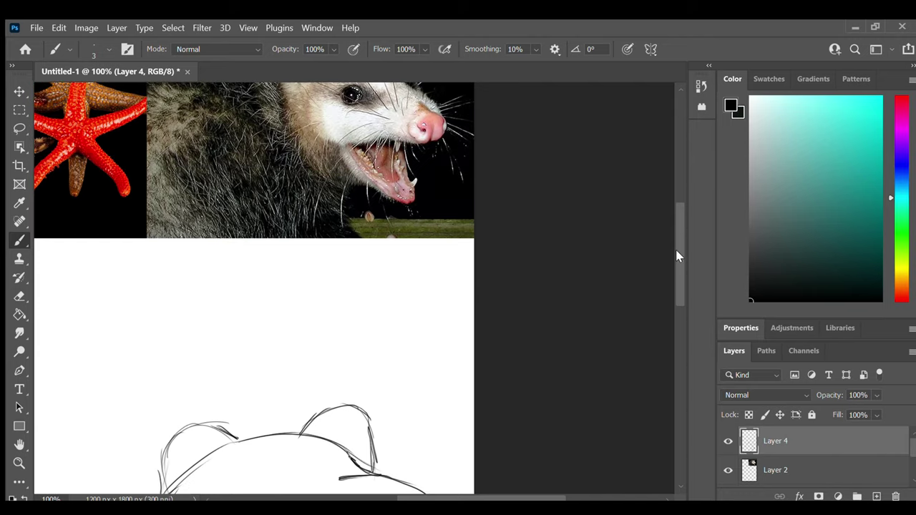
pyautogui.scroll(-3, 676, 256)
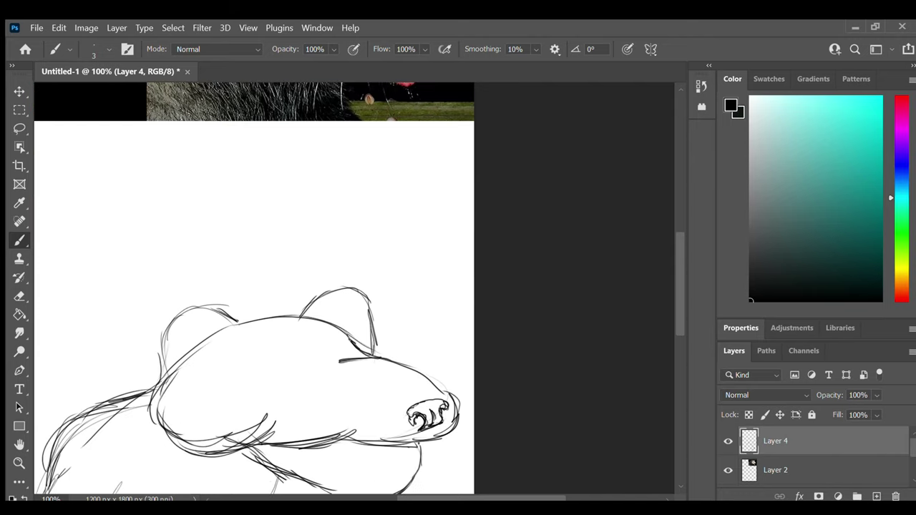
pyautogui.moveTo(683, 298)
pyautogui.mouseDown()
pyautogui.moveTo(679, 251)
pyautogui.moveTo(677, 306)
pyautogui.mouseUp()
pyautogui.moveTo(295, 348); pyautogui.dragTo(261, 369)
pyautogui.moveTo(285, 332)
pyautogui.mouseDown()
pyautogui.moveTo(274, 370)
pyautogui.moveTo(289, 333)
pyautogui.mouseUp()
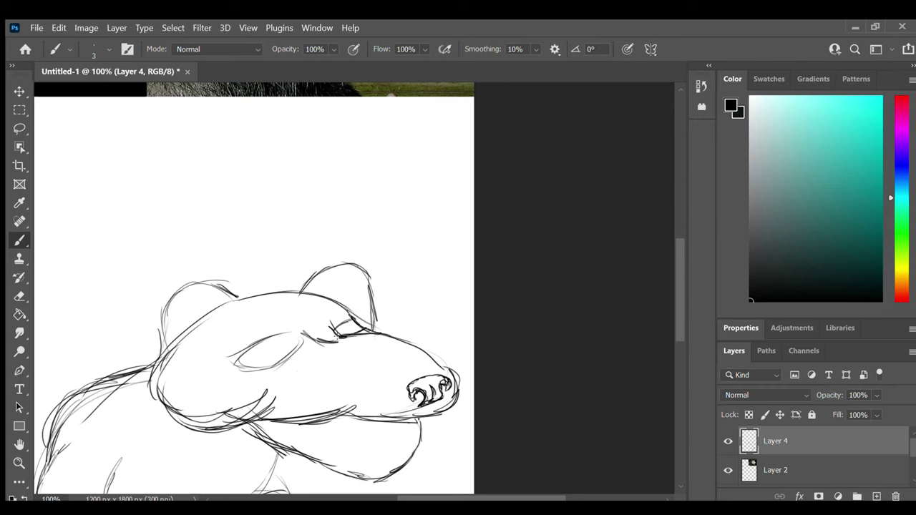
# - Redraw both ears with larger, wider outlines and erase the old ear lines
pyautogui.scroll(1, 672, 298)
pyautogui.moveTo(161, 372)
pyautogui.mouseDown()
pyautogui.moveTo(199, 292)
pyautogui.moveTo(237, 321)
pyautogui.mouseUp()
pyautogui.moveTo(300, 319)
pyautogui.mouseDown()
pyautogui.moveTo(372, 336)
pyautogui.moveTo(366, 351)
pyautogui.moveTo(380, 348)
pyautogui.moveTo(333, 300)
pyautogui.mouseUp()
pyautogui.press('e')
pyautogui.moveTo(166, 372)
pyautogui.mouseDown()
pyautogui.moveTo(181, 329)
pyautogui.moveTo(216, 322)
pyautogui.mouseUp()
pyautogui.press('b')
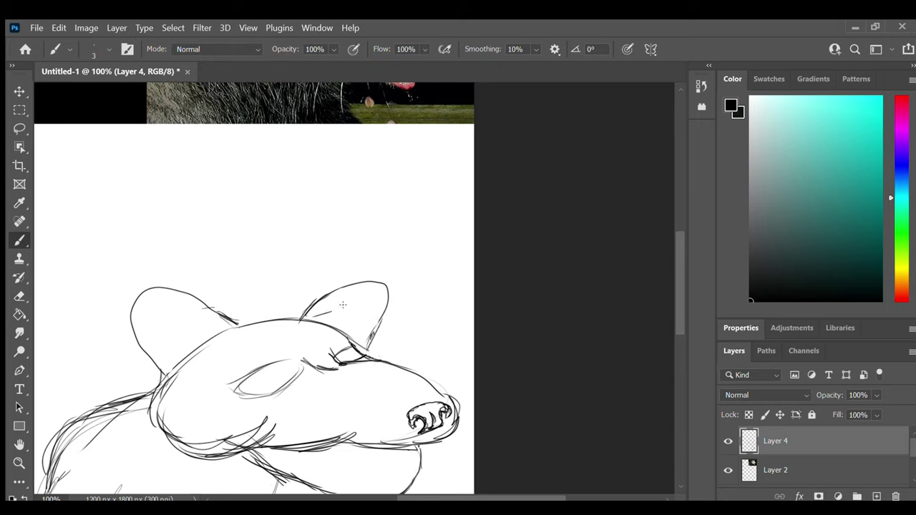
# - Draw the inner contours of both ears, erase the head line crossing the left ear, and add its inner fold
pyautogui.moveTo(314, 318); pyautogui.dragTo(376, 294)
pyautogui.moveTo(376, 296); pyautogui.dragTo(366, 346)
pyautogui.moveTo(190, 313); pyautogui.dragTo(239, 321)
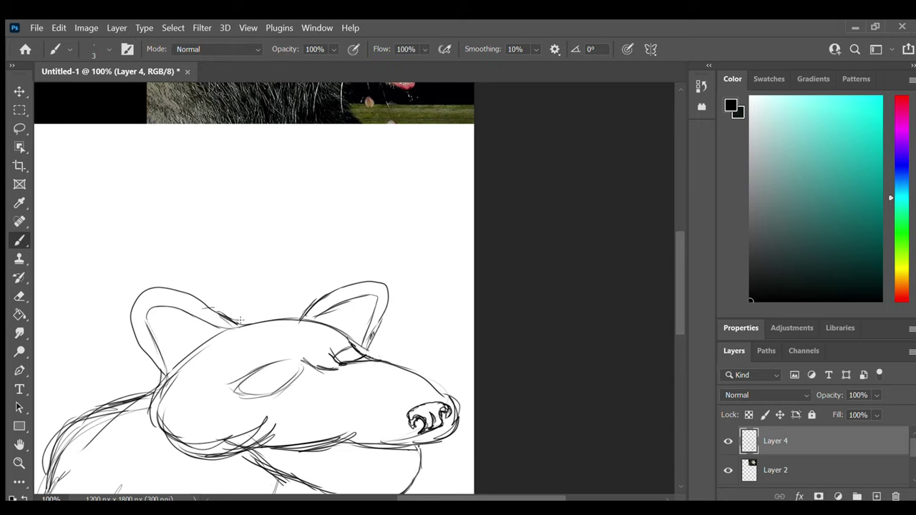
pyautogui.moveTo(677, 269)
pyautogui.mouseDown()
pyautogui.moveTo(678, 233)
pyautogui.moveTo(679, 262)
pyautogui.mouseUp()
pyautogui.press('e')
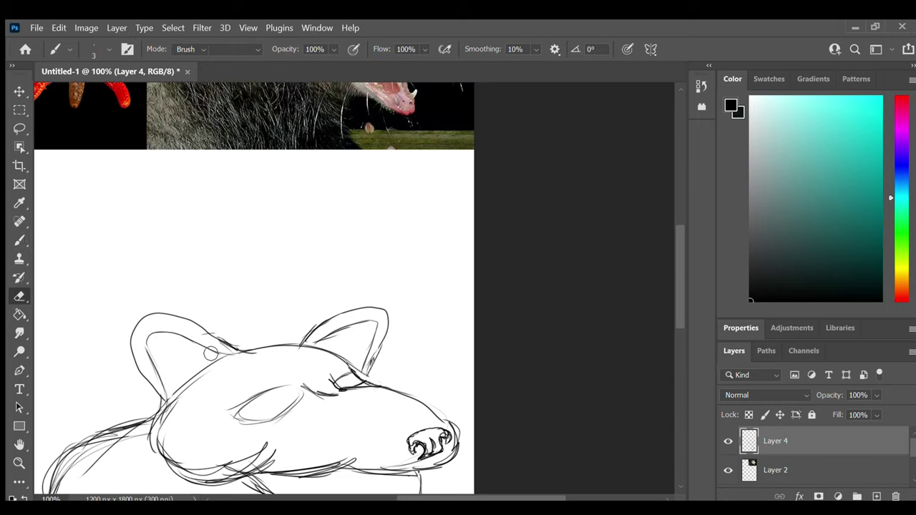
pyautogui.press('b')
pyautogui.moveTo(178, 385); pyautogui.dragTo(189, 362)
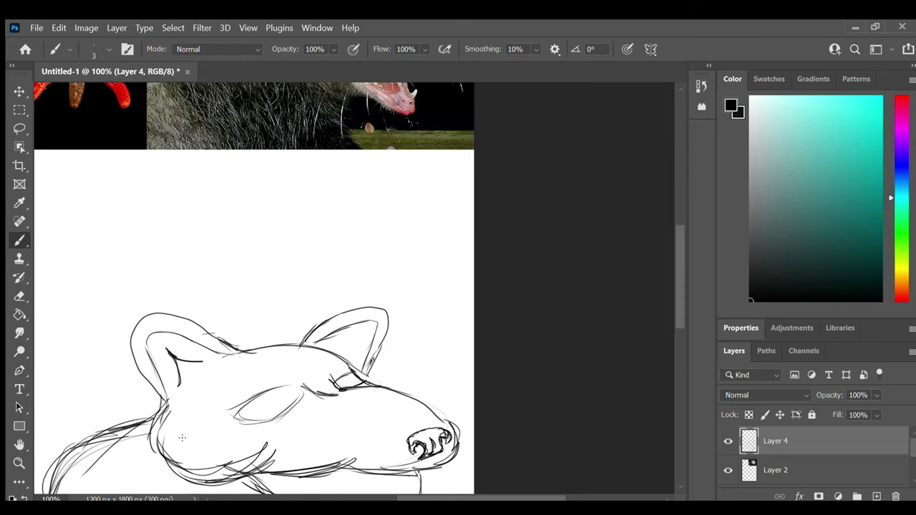
# - Draw a row of jagged upper teeth along the upper lip, from the mouth corner around the snout tip
pyautogui.moveTo(676, 279); pyautogui.dragTo(650, 332)
pyautogui.hotkey('ctrl', '+')
pyautogui.moveTo(168, 239)
pyautogui.mouseDown()
pyautogui.moveTo(192, 263)
pyautogui.moveTo(224, 265)
pyautogui.mouseUp()
pyautogui.moveTo(258, 263)
pyautogui.mouseDown()
pyautogui.moveTo(225, 259)
pyautogui.moveTo(260, 267)
pyautogui.mouseUp()
pyautogui.moveTo(280, 245); pyautogui.dragTo(289, 284)
pyautogui.moveTo(307, 232)
pyautogui.mouseDown()
pyautogui.moveTo(291, 285)
pyautogui.moveTo(324, 293)
pyautogui.mouseUp()
pyautogui.moveTo(341, 235); pyautogui.dragTo(332, 266)
pyautogui.moveTo(350, 231)
pyautogui.mouseDown()
pyautogui.moveTo(366, 262)
pyautogui.moveTo(379, 263)
pyautogui.mouseUp()
pyautogui.moveTo(380, 235); pyautogui.dragTo(382, 265)
pyautogui.moveTo(349, 230); pyautogui.dragTo(367, 265)
pyautogui.moveTo(391, 241); pyautogui.dragTo(409, 255)
pyautogui.moveTo(413, 240)
pyautogui.mouseDown()
pyautogui.moveTo(413, 260)
pyautogui.moveTo(428, 266)
pyautogui.mouseUp()
pyautogui.moveTo(436, 233)
pyautogui.mouseDown()
pyautogui.moveTo(449, 264)
pyautogui.moveTo(464, 259)
pyautogui.mouseUp()
pyautogui.moveTo(464, 231); pyautogui.dragTo(484, 260)
pyautogui.moveTo(492, 227); pyautogui.dragTo(495, 255)
pyautogui.moveTo(501, 228); pyautogui.dragTo(516, 271)
pyautogui.moveTo(528, 224); pyautogui.dragTo(538, 250)
pyautogui.moveTo(544, 211)
pyautogui.mouseDown()
pyautogui.moveTo(535, 244)
pyautogui.moveTo(542, 227)
pyautogui.mouseUp()
pyautogui.moveTo(555, 199)
pyautogui.mouseDown()
pyautogui.moveTo(565, 228)
pyautogui.moveTo(568, 215)
pyautogui.mouseUp()
pyautogui.moveTo(555, 176); pyautogui.dragTo(566, 207)
# - Erase the rough outline at the front of the snout and redraw the contour above the nose
pyautogui.press('e')
pyautogui.moveTo(559, 123)
pyautogui.mouseDown()
pyautogui.moveTo(584, 151)
pyautogui.moveTo(581, 173)
pyautogui.mouseUp()
pyautogui.press('b')
pyautogui.moveTo(516, 123); pyautogui.dragTo(546, 132)
# - Draw the back cheek area and a row of lower teeth along the inside of the lower jaw
pyautogui.moveTo(205, 255)
pyautogui.mouseDown()
pyautogui.moveTo(217, 289)
pyautogui.moveTo(264, 306)
pyautogui.mouseUp()
pyautogui.moveTo(269, 268)
pyautogui.mouseDown()
pyautogui.moveTo(311, 321)
pyautogui.moveTo(369, 346)
pyautogui.moveTo(425, 322)
pyautogui.mouseUp()
pyautogui.moveTo(386, 350); pyautogui.dragTo(431, 326)
pyautogui.moveTo(410, 341)
pyautogui.mouseDown()
pyautogui.moveTo(418, 309)
pyautogui.moveTo(436, 338)
pyautogui.mouseUp()
pyautogui.moveTo(455, 296); pyautogui.dragTo(451, 322)
pyautogui.moveTo(483, 274); pyautogui.dragTo(462, 302)
pyautogui.moveTo(492, 241); pyautogui.dragTo(480, 273)
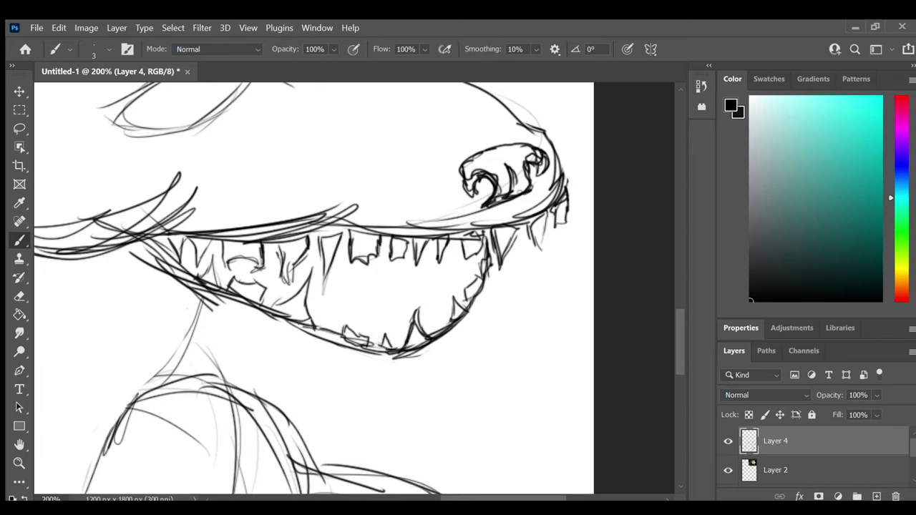
# - Sketch the tongue inside the open mouth with a few curved strokes
pyautogui.moveTo(373, 273)
pyautogui.mouseDown()
pyautogui.moveTo(429, 281)
pyautogui.moveTo(401, 318)
pyautogui.moveTo(379, 281)
pyautogui.moveTo(444, 264)
pyautogui.moveTo(384, 285)
pyautogui.mouseUp()
pyautogui.moveTo(420, 287); pyautogui.dragTo(363, 315)
pyautogui.moveTo(300, 311); pyautogui.dragTo(362, 293)
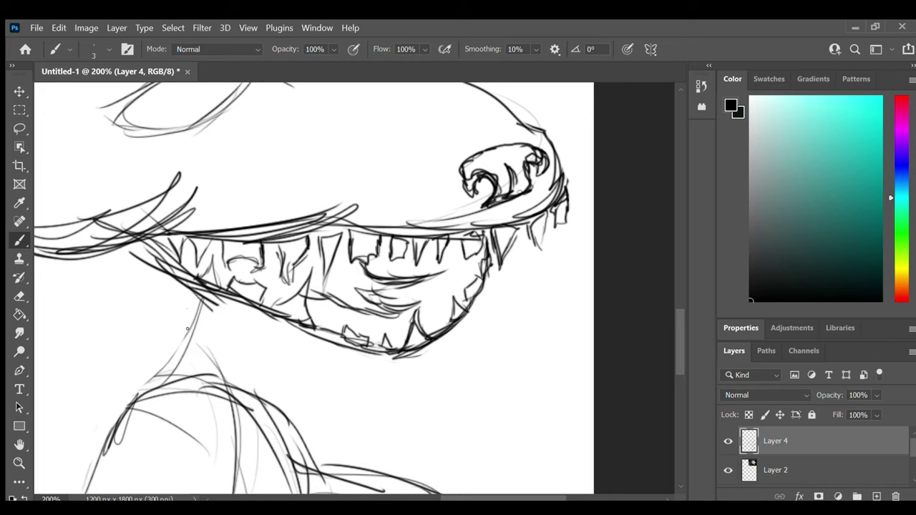
# - Add a lower contour beneath the jaw, redraw its front edge further inward, and erase the old outer edge
pyautogui.moveTo(187, 329)
pyautogui.mouseDown()
pyautogui.moveTo(368, 362)
pyautogui.moveTo(450, 338)
pyautogui.moveTo(493, 266)
pyautogui.moveTo(470, 312)
pyautogui.mouseUp()
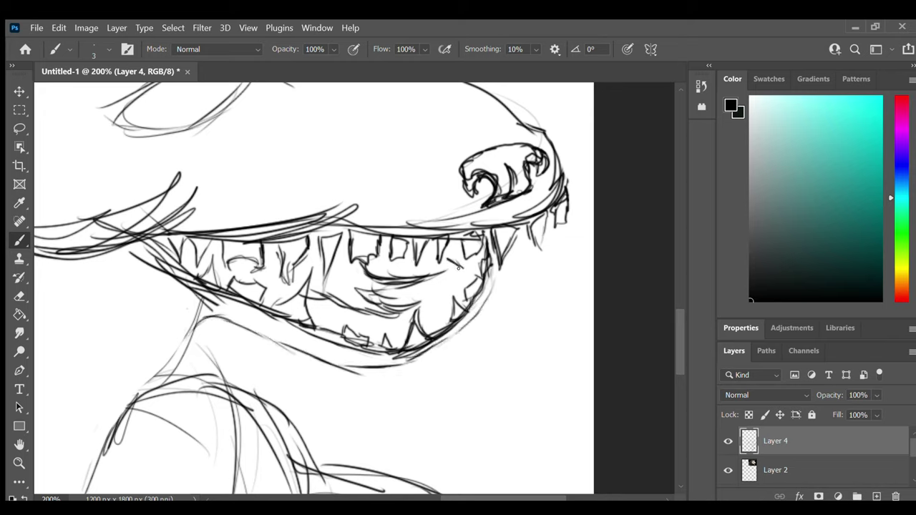
pyautogui.moveTo(458, 267); pyautogui.dragTo(465, 292)
pyautogui.moveTo(469, 307); pyautogui.dragTo(454, 259)
pyautogui.press('e')
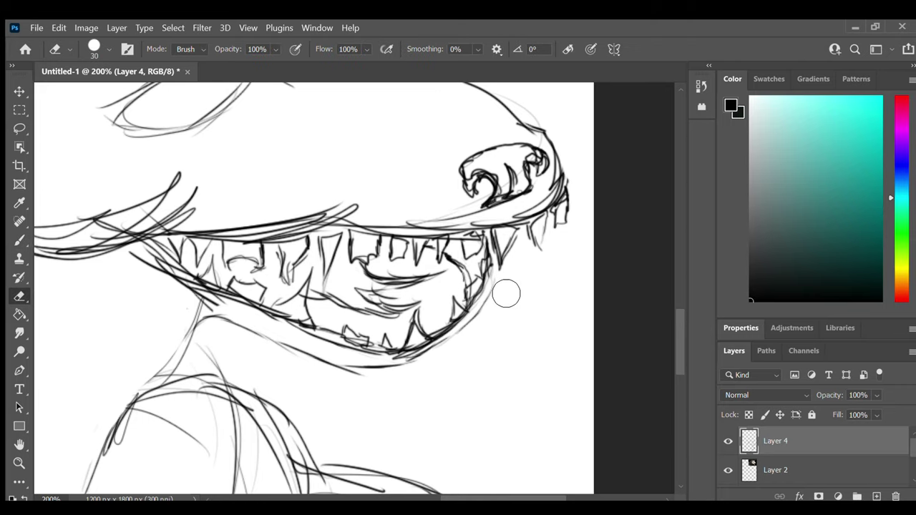
pyautogui.moveTo(505, 292)
pyautogui.mouseDown()
pyautogui.moveTo(480, 301)
pyautogui.moveTo(480, 265)
pyautogui.moveTo(490, 307)
pyautogui.moveTo(498, 291)
pyautogui.moveTo(455, 275)
pyautogui.moveTo(456, 260)
pyautogui.mouseUp()
pyautogui.press('b')
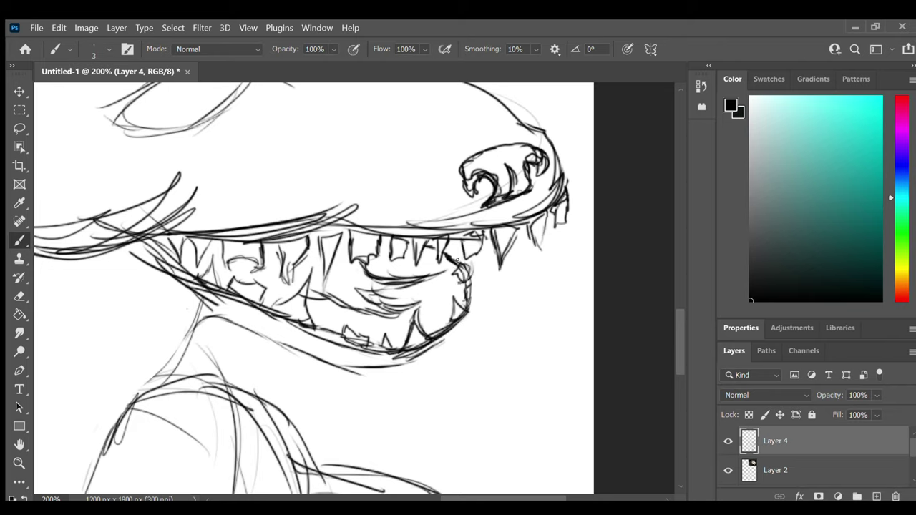
# - Extend the underside of the lower jaw into a pointed chin hanging below the front teeth
pyautogui.moveTo(463, 319)
pyautogui.mouseDown()
pyautogui.moveTo(401, 365)
pyautogui.moveTo(447, 374)
pyautogui.moveTo(342, 370)
pyautogui.mouseUp()
pyautogui.moveTo(233, 332)
pyautogui.mouseDown()
pyautogui.moveTo(172, 292)
pyautogui.moveTo(285, 342)
pyautogui.moveTo(408, 369)
pyautogui.moveTo(456, 399)
pyautogui.mouseUp()
pyautogui.moveTo(466, 350); pyautogui.dragTo(454, 398)
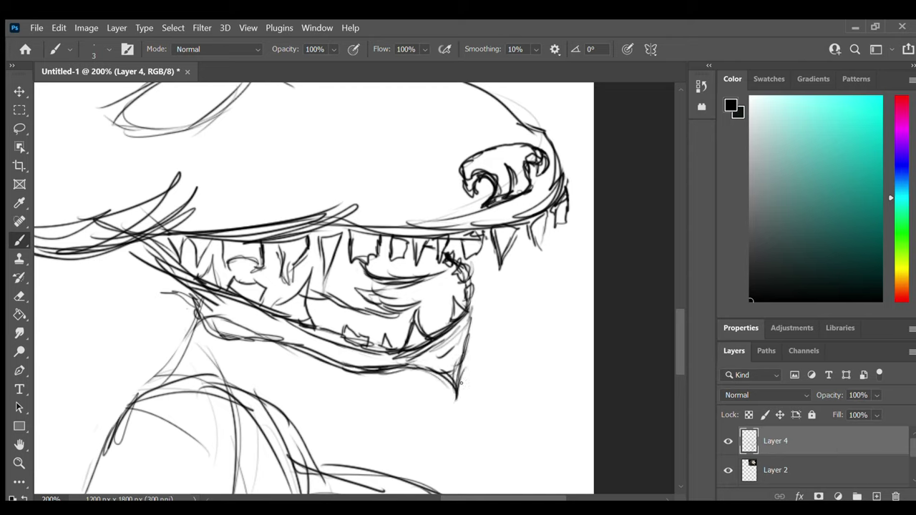
pyautogui.moveTo(473, 303)
pyautogui.mouseDown()
pyautogui.moveTo(462, 384)
pyautogui.moveTo(451, 395)
pyautogui.mouseUp()
# - Erase the overlapping lines inside the lower jaw and at the mouth corner with a size 10 eraser
pyautogui.press('e')
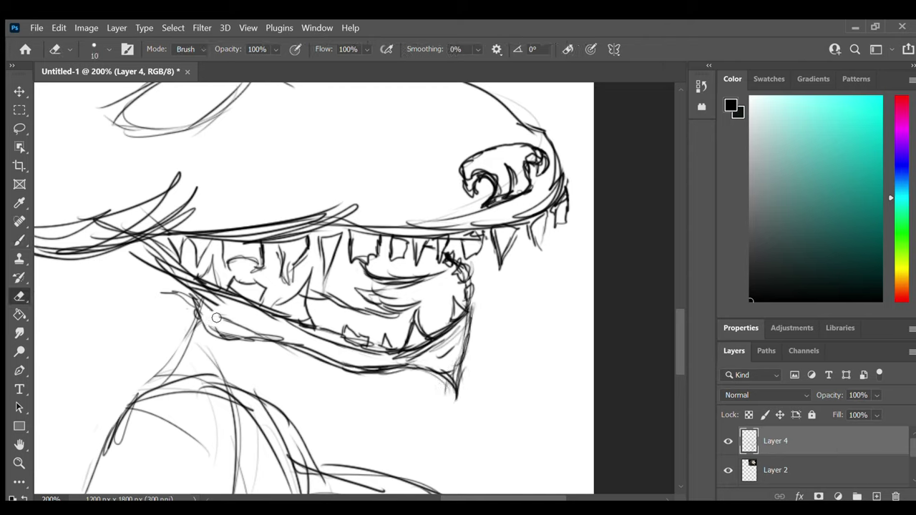
pyautogui.moveTo(213, 319); pyautogui.dragTo(304, 340)
pyautogui.moveTo(200, 301); pyautogui.dragTo(133, 269)
pyautogui.press('b')
pyautogui.hotkey('ctrl', '-')
pyautogui.hotkey('ctrl', '-')
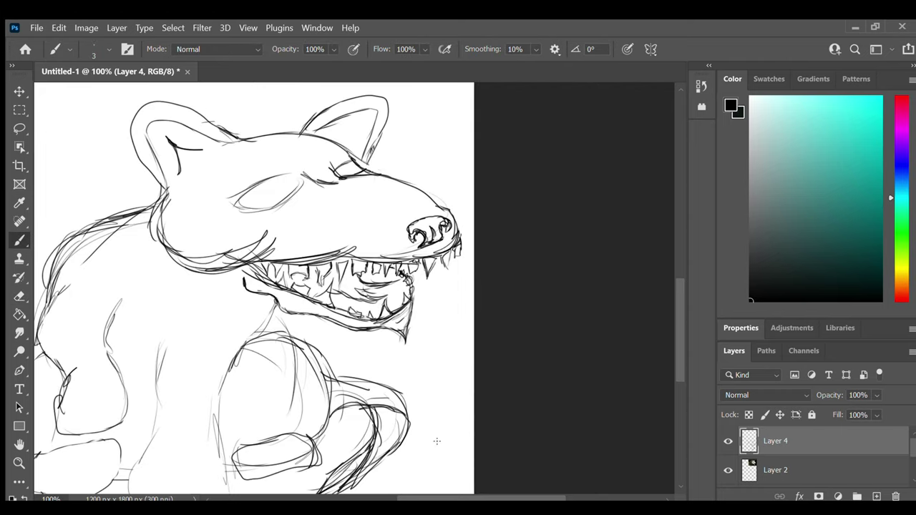
# - Hatch shading strokes over the tongue and the mouth cavity between the upper and lower teeth
pyautogui.moveTo(517, 282); pyautogui.dragTo(571, 283)
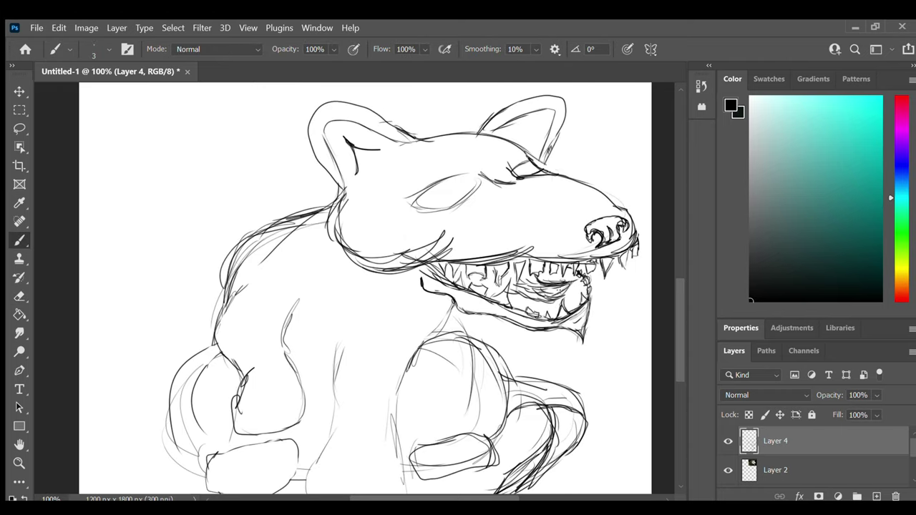
pyautogui.hotkey('ctrl', '+')
pyautogui.moveTo(425, 497); pyautogui.dragTo(484, 498)
pyautogui.moveTo(392, 257); pyautogui.dragTo(411, 268)
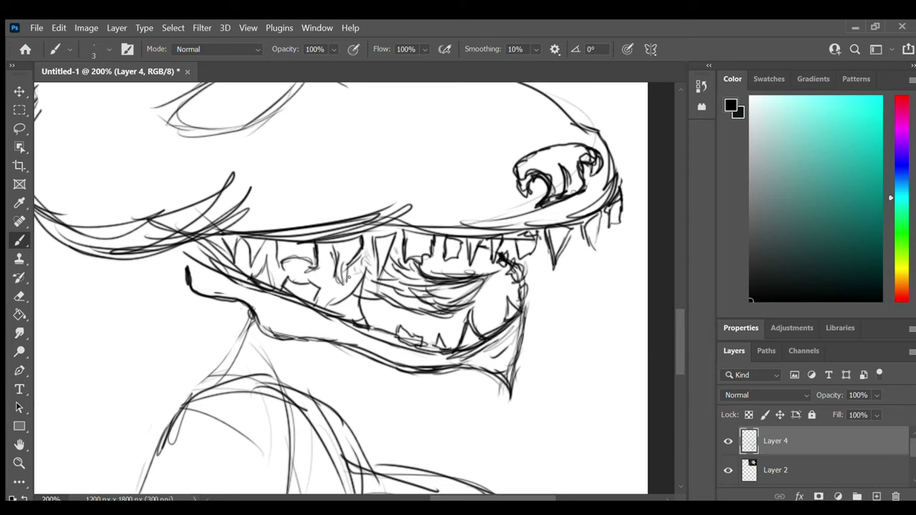
pyautogui.moveTo(349, 276); pyautogui.dragTo(304, 277)
pyautogui.moveTo(260, 254)
pyautogui.mouseDown()
pyautogui.moveTo(326, 273)
pyautogui.moveTo(422, 228)
pyautogui.mouseUp()
pyautogui.moveTo(371, 271); pyautogui.dragTo(377, 288)
pyautogui.moveTo(419, 266); pyautogui.dragTo(485, 276)
pyautogui.moveTo(372, 276); pyautogui.dragTo(403, 281)
# - Darken the outlines of the upper back teeth and the gaps between them
pyautogui.moveTo(332, 246); pyautogui.dragTo(335, 276)
pyautogui.moveTo(334, 276); pyautogui.dragTo(364, 239)
pyautogui.moveTo(377, 241)
pyautogui.mouseDown()
pyautogui.moveTo(377, 270)
pyautogui.moveTo(432, 266)
pyautogui.mouseUp()
pyautogui.moveTo(282, 255); pyautogui.dragTo(315, 271)
pyautogui.moveTo(321, 243); pyautogui.dragTo(319, 272)
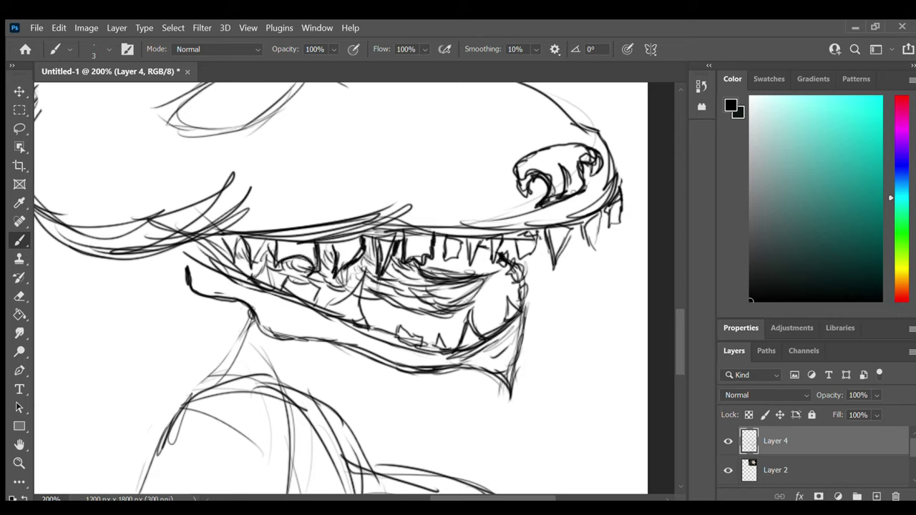
# - Darken the outlines of the upper front teeth from the middle of the jaw to below the nose
pyautogui.moveTo(467, 241); pyautogui.dragTo(485, 263)
pyautogui.moveTo(489, 239)
pyautogui.mouseDown()
pyautogui.moveTo(505, 261)
pyautogui.moveTo(512, 242)
pyautogui.mouseUp()
pyautogui.moveTo(515, 233)
pyautogui.mouseDown()
pyautogui.moveTo(539, 228)
pyautogui.moveTo(557, 267)
pyautogui.mouseUp()
pyautogui.moveTo(582, 224)
pyautogui.mouseDown()
pyautogui.moveTo(591, 248)
pyautogui.moveTo(606, 250)
pyautogui.mouseUp()
pyautogui.moveTo(610, 211); pyautogui.dragTo(612, 225)
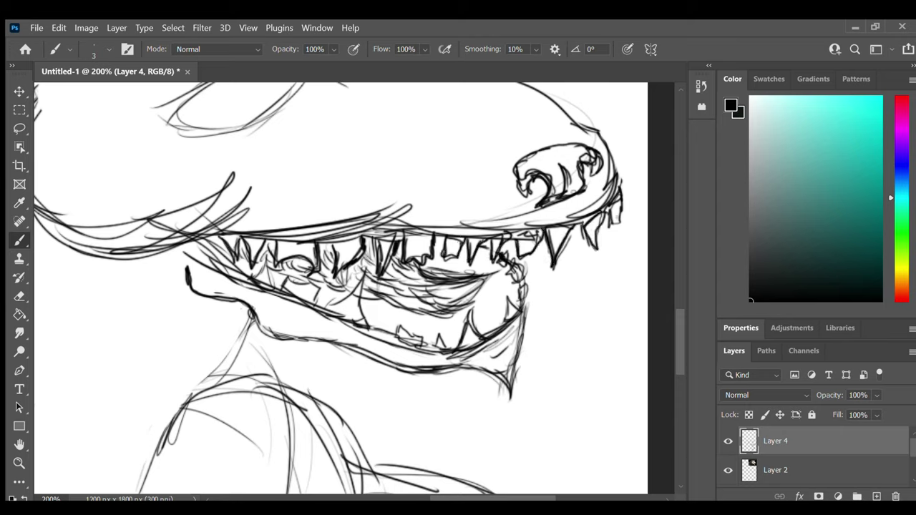
# - Darken the outlines of the lower teeth along the lower jaw, including the tall fang
pyautogui.moveTo(282, 279); pyautogui.dragTo(342, 308)
pyautogui.moveTo(349, 270)
pyautogui.mouseDown()
pyautogui.moveTo(367, 325)
pyautogui.moveTo(425, 343)
pyautogui.moveTo(472, 312)
pyautogui.mouseUp()
pyautogui.moveTo(472, 312); pyautogui.dragTo(479, 345)
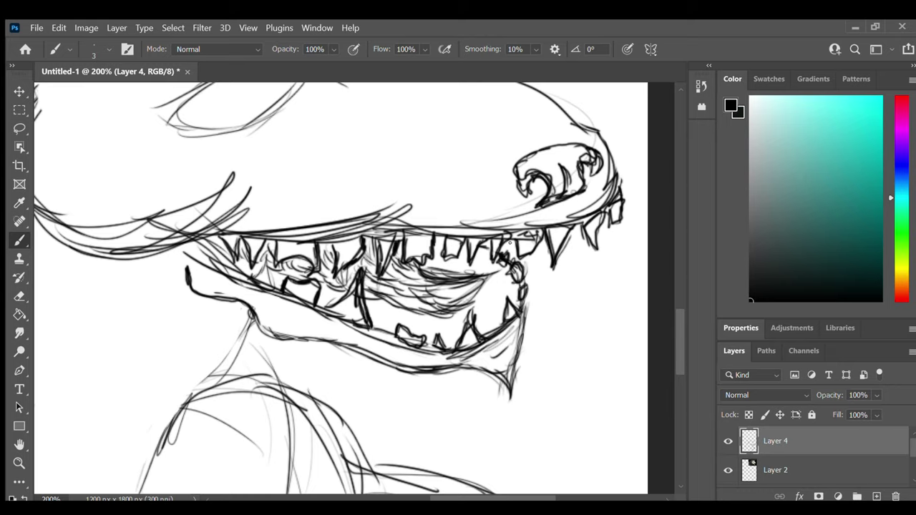
# - Draw round irises with concentric rings and a small pupil inside both eyes
pyautogui.hotkey('ctrl', '-')
pyautogui.hotkey('ctrl', '-')
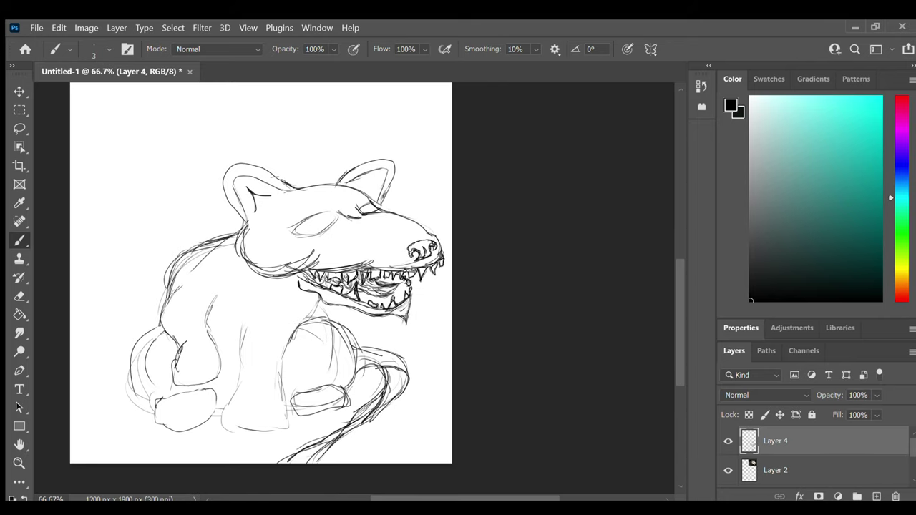
pyautogui.moveTo(465, 500); pyautogui.dragTo(420, 500)
pyautogui.moveTo(680, 290); pyautogui.dragTo(680, 268)
pyautogui.hotkey('ctrl', '+')
pyautogui.hotkey('ctrl', '+')
pyautogui.moveTo(421, 500); pyautogui.dragTo(481, 500)
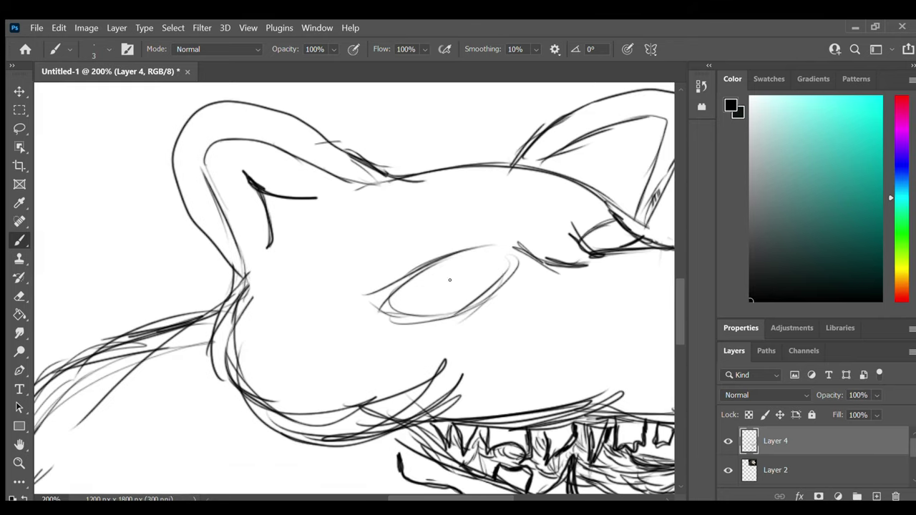
pyautogui.moveTo(449, 279)
pyautogui.mouseDown()
pyautogui.moveTo(475, 285)
pyautogui.moveTo(454, 288)
pyautogui.mouseUp()
pyautogui.moveTo(607, 231); pyautogui.dragTo(614, 238)
# - Darken the eyelids and corners of both eyes, adding short creases extending past the corners
pyautogui.moveTo(511, 250); pyautogui.dragTo(490, 251)
pyautogui.moveTo(389, 299)
pyautogui.mouseDown()
pyautogui.moveTo(465, 250)
pyautogui.moveTo(509, 252)
pyautogui.moveTo(532, 269)
pyautogui.mouseUp()
pyautogui.moveTo(400, 314)
pyautogui.mouseDown()
pyautogui.moveTo(446, 303)
pyautogui.moveTo(392, 336)
pyautogui.mouseUp()
pyautogui.moveTo(358, 298); pyautogui.dragTo(402, 290)
pyautogui.moveTo(497, 253)
pyautogui.mouseDown()
pyautogui.moveTo(512, 242)
pyautogui.moveTo(594, 243)
pyautogui.mouseUp()
pyautogui.moveTo(606, 223); pyautogui.dragTo(572, 238)
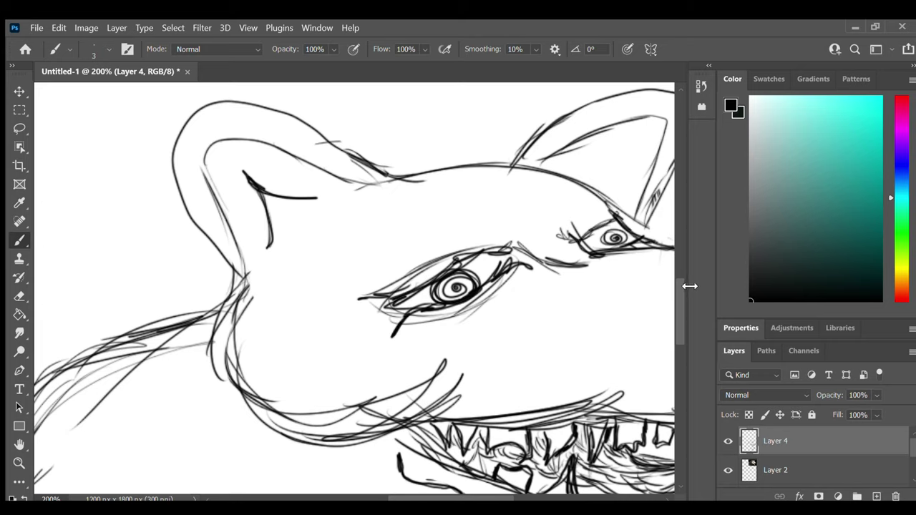
# - Draw a bold cheek crease sweeping down into the mouth corner and darken the lip line there
pyautogui.moveTo(680, 293); pyautogui.dragTo(680, 311)
pyautogui.moveTo(369, 312); pyautogui.dragTo(403, 336)
pyautogui.moveTo(346, 315); pyautogui.dragTo(428, 302)
pyautogui.moveTo(344, 247); pyautogui.dragTo(387, 302)
pyautogui.moveTo(390, 306); pyautogui.dragTo(440, 342)
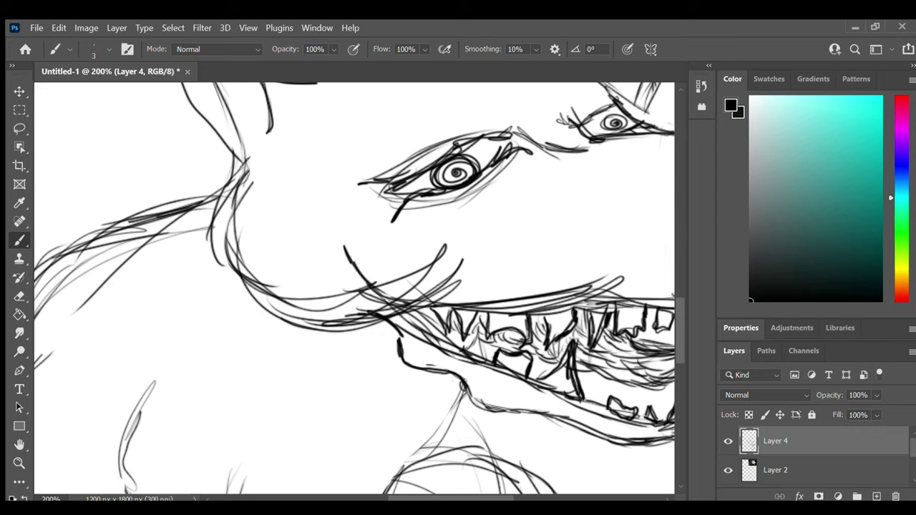
pyautogui.moveTo(361, 277); pyautogui.dragTo(397, 314)
pyautogui.moveTo(339, 239)
pyautogui.mouseDown()
pyautogui.moveTo(391, 305)
pyautogui.moveTo(438, 344)
pyautogui.mouseUp()
pyautogui.moveTo(399, 302); pyautogui.dragTo(435, 306)
pyautogui.moveTo(371, 284); pyautogui.dragTo(408, 302)
# - Erase the overlapping sketch lines above and inside the mouth corner, reducing the eraser size for the tight area
pyautogui.press('e')
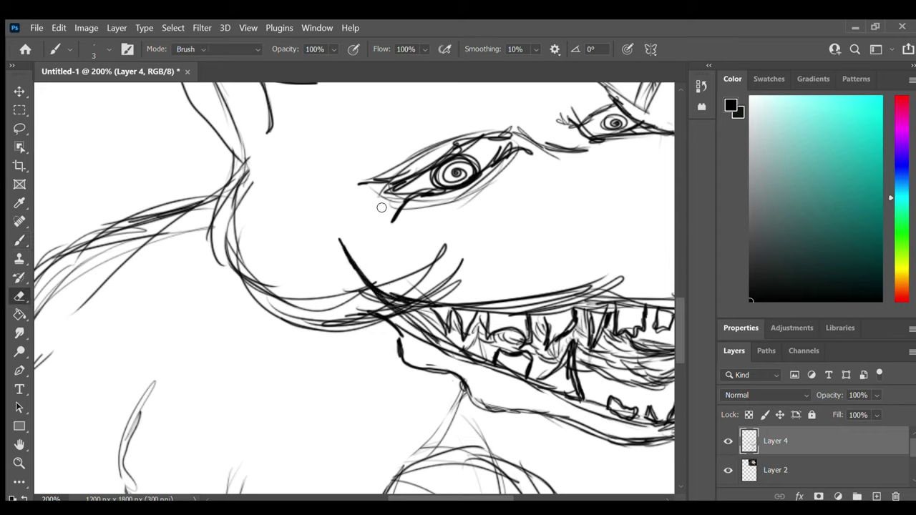
pyautogui.moveTo(457, 251)
pyautogui.mouseDown()
pyautogui.moveTo(445, 248)
pyautogui.moveTo(392, 295)
pyautogui.moveTo(439, 262)
pyautogui.mouseUp()
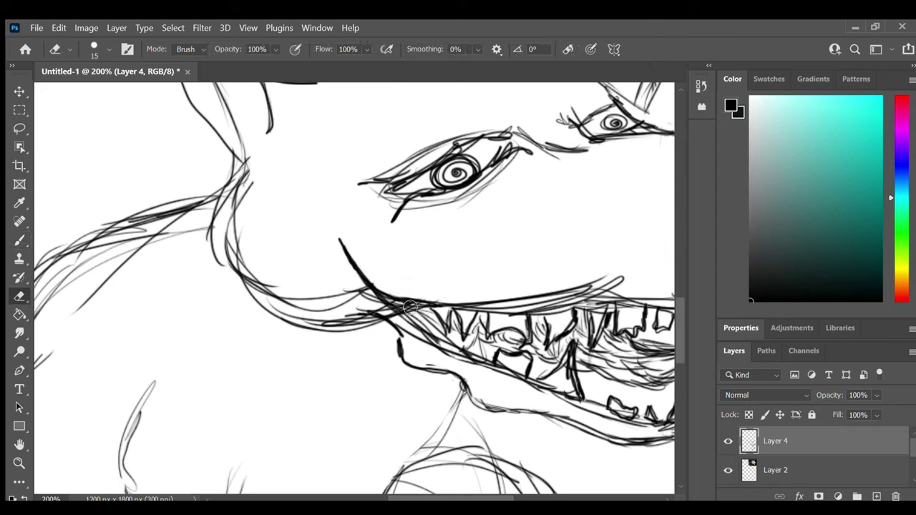
pyautogui.press('[')
pyautogui.press('[')
pyautogui.moveTo(418, 308)
pyautogui.mouseDown()
pyautogui.moveTo(398, 307)
pyautogui.moveTo(417, 310)
pyautogui.mouseUp()
# - Fork the upper end of the cheek crease with two short strokes
pyautogui.press('b')
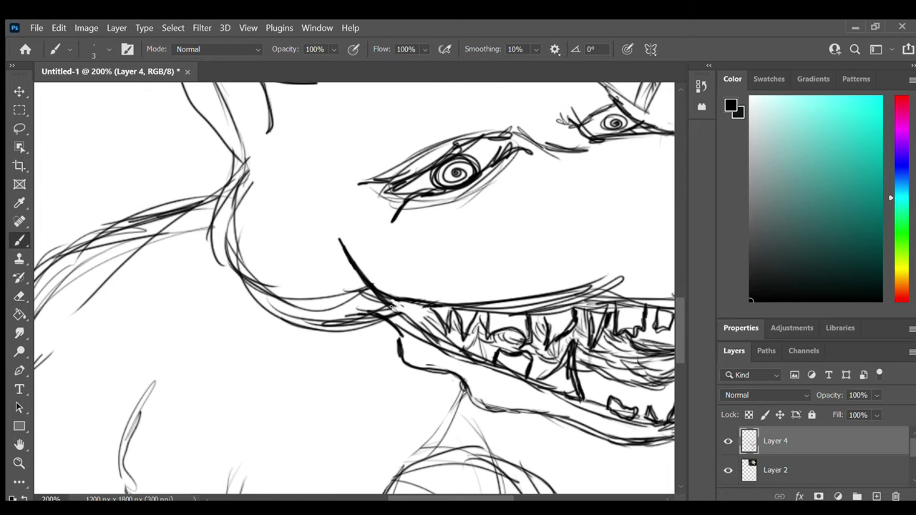
pyautogui.moveTo(338, 212); pyautogui.dragTo(341, 240)
pyautogui.moveTo(309, 226); pyautogui.dragTo(342, 247)
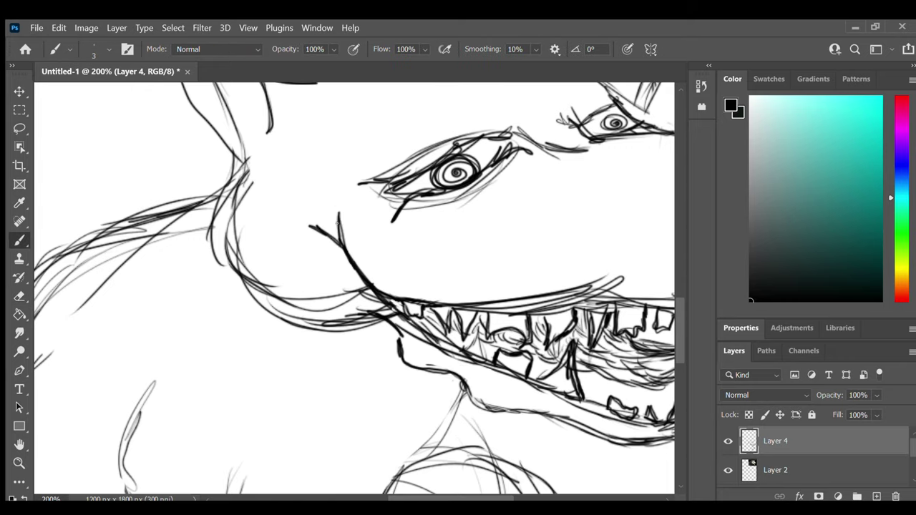
# - Add a short stroke at the near eye's outer crease and lash-like brow strokes above the far eye
pyautogui.moveTo(399, 218); pyautogui.dragTo(395, 234)
pyautogui.moveTo(474, 499); pyautogui.dragTo(514, 499)
pyautogui.moveTo(680, 331); pyautogui.dragTo(681, 309)
pyautogui.moveTo(382, 225)
pyautogui.mouseDown()
pyautogui.moveTo(371, 249)
pyautogui.moveTo(395, 240)
pyautogui.mouseUp()
pyautogui.moveTo(381, 232); pyautogui.dragTo(389, 248)
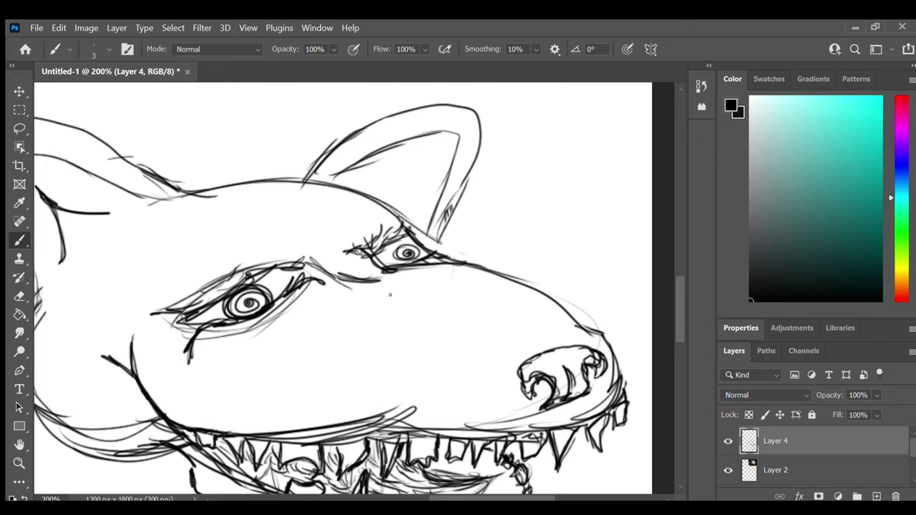
# - Draw wrinkles across the bridge of the snout between the eyes and light bag lines under the near eye
pyautogui.moveTo(329, 272); pyautogui.dragTo(372, 290)
pyautogui.moveTo(365, 272)
pyautogui.mouseDown()
pyautogui.moveTo(409, 265)
pyautogui.moveTo(388, 309)
pyautogui.mouseUp()
pyautogui.moveTo(242, 344); pyautogui.dragTo(316, 287)
pyautogui.moveTo(222, 353); pyautogui.dragTo(308, 299)
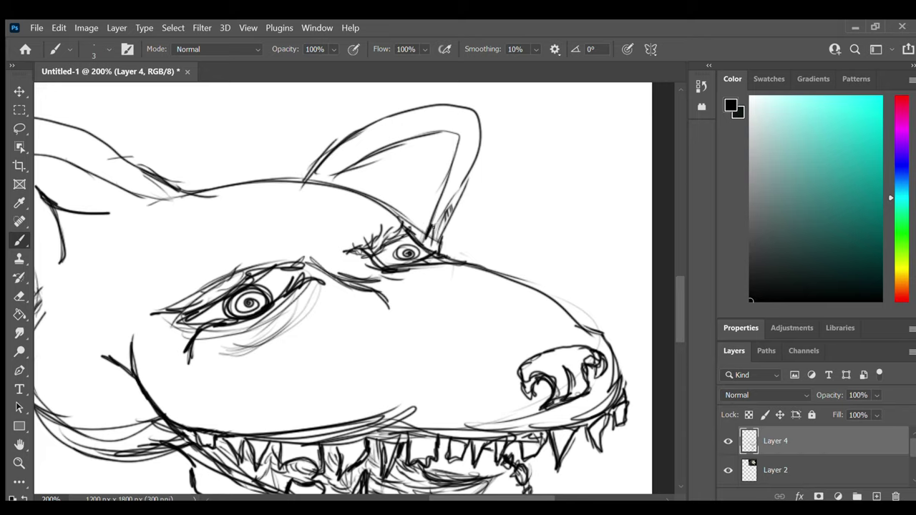
# - Hatch light strokes around the outer rims of both ears
pyautogui.moveTo(438, 229); pyautogui.dragTo(444, 214)
pyautogui.moveTo(451, 193); pyautogui.dragTo(467, 164)
pyautogui.moveTo(455, 171)
pyautogui.mouseDown()
pyautogui.moveTo(470, 151)
pyautogui.moveTo(465, 113)
pyautogui.mouseUp()
pyautogui.moveTo(387, 137); pyautogui.dragTo(415, 114)
pyautogui.moveTo(362, 153); pyautogui.dragTo(387, 124)
pyautogui.moveTo(337, 161); pyautogui.dragTo(359, 134)
pyautogui.moveTo(433, 497); pyautogui.dragTo(385, 498)
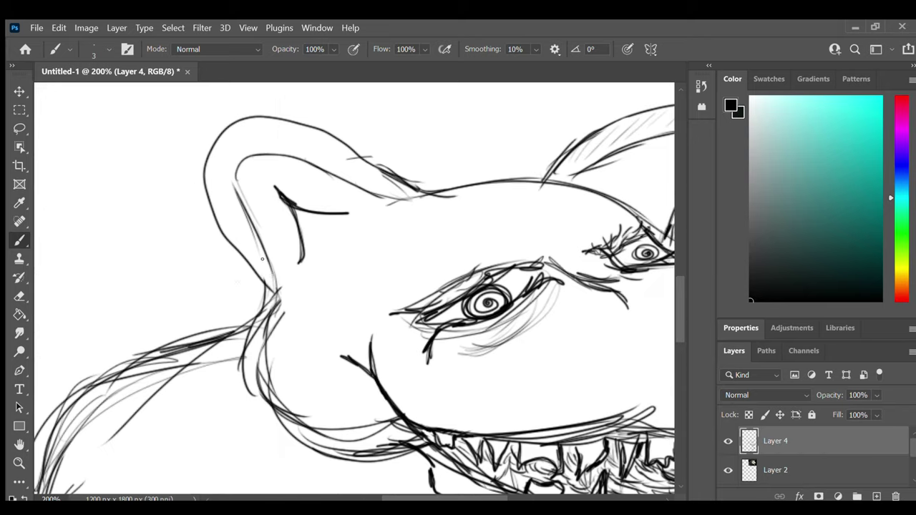
pyautogui.moveTo(263, 259)
pyautogui.mouseDown()
pyautogui.moveTo(220, 156)
pyautogui.moveTo(293, 140)
pyautogui.moveTo(379, 175)
pyautogui.mouseUp()
# - Darken the top of the head between the ears and curve a brow line down toward the eyes
pyautogui.hotkey('ctrl', '-')
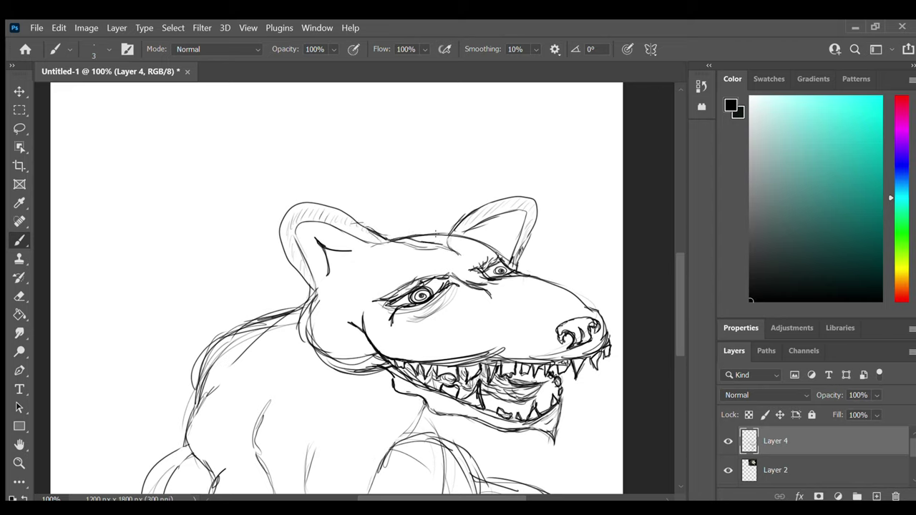
pyautogui.moveTo(414, 234); pyautogui.dragTo(444, 232)
pyautogui.moveTo(402, 239)
pyautogui.mouseDown()
pyautogui.moveTo(447, 234)
pyautogui.moveTo(438, 248)
pyautogui.mouseUp()
pyautogui.moveTo(409, 241); pyautogui.dragTo(458, 254)
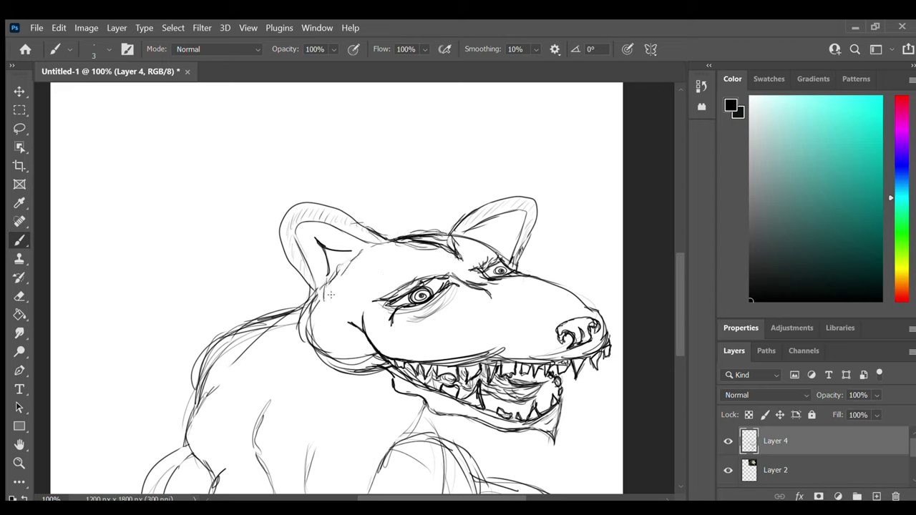
# - Add short fur strokes on the rear cheek, wrinkles above the lip, and small whisker dots on the muzzle
pyautogui.moveTo(329, 294)
pyautogui.mouseDown()
pyautogui.moveTo(361, 259)
pyautogui.moveTo(323, 320)
pyautogui.moveTo(341, 350)
pyautogui.moveTo(329, 328)
pyautogui.mouseUp()
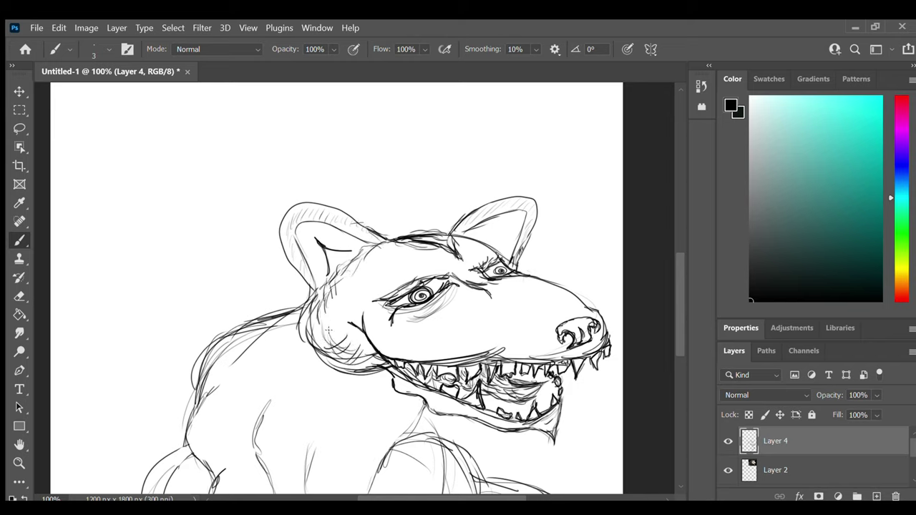
pyautogui.moveTo(425, 355); pyautogui.dragTo(483, 346)
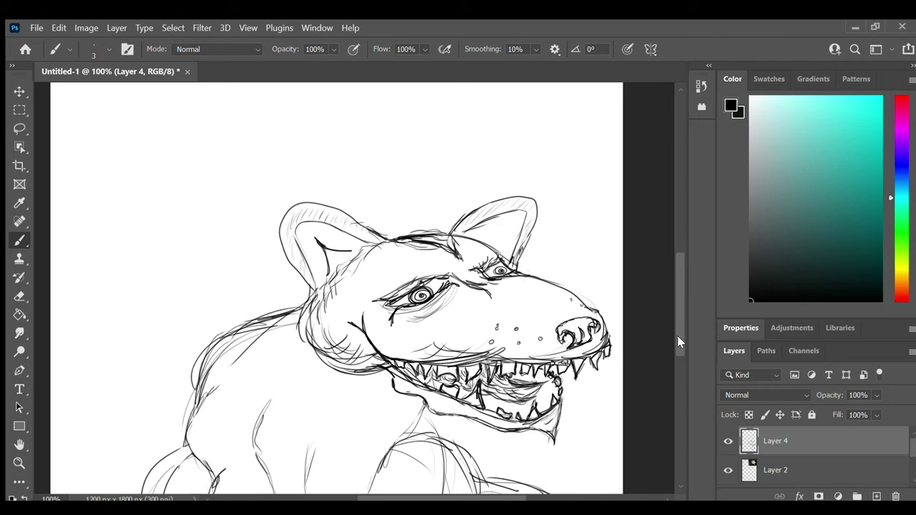
# - Darken the contours of the back, shoulder and raised front arm down around its rounded paw
pyautogui.scroll(-3, 678, 342)
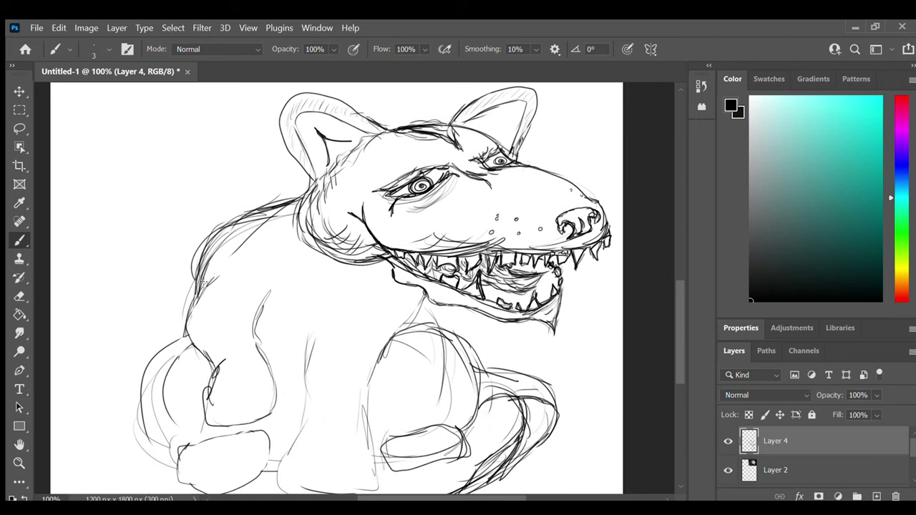
pyautogui.moveTo(205, 283); pyautogui.dragTo(189, 334)
pyautogui.moveTo(189, 335)
pyautogui.mouseDown()
pyautogui.moveTo(210, 371)
pyautogui.moveTo(203, 356)
pyautogui.mouseUp()
pyautogui.moveTo(270, 289); pyautogui.dragTo(257, 345)
pyautogui.moveTo(680, 315); pyautogui.dragTo(680, 331)
pyautogui.hotkey('ctrl', '+')
pyautogui.moveTo(477, 498); pyautogui.dragTo(435, 499)
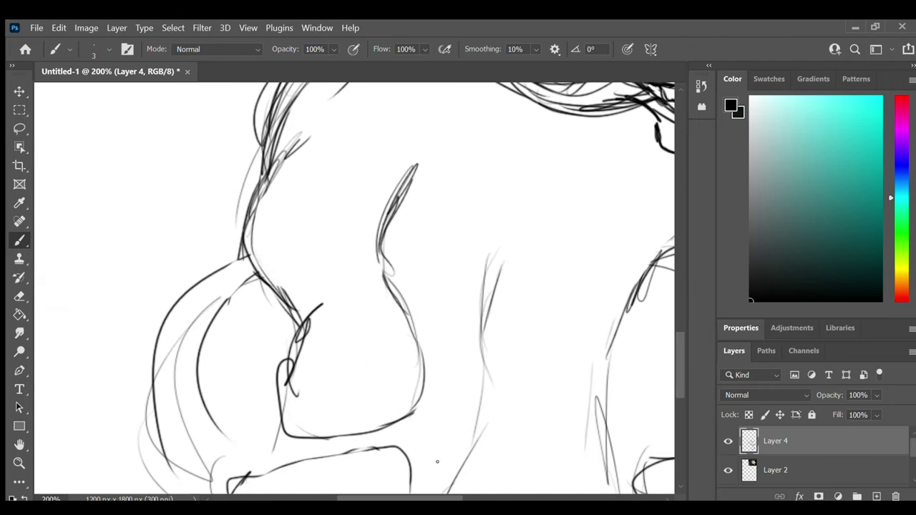
pyautogui.moveTo(310, 307)
pyautogui.mouseDown()
pyautogui.moveTo(285, 390)
pyautogui.moveTo(365, 429)
pyautogui.moveTo(416, 404)
pyautogui.mouseUp()
pyautogui.moveTo(388, 301)
pyautogui.mouseDown()
pyautogui.moveTo(425, 385)
pyautogui.moveTo(415, 418)
pyautogui.mouseUp()
# - Strengthen the raised arm's inner line and outline the planted front leg from chest to paw
pyautogui.hotkey('ctrl', '-')
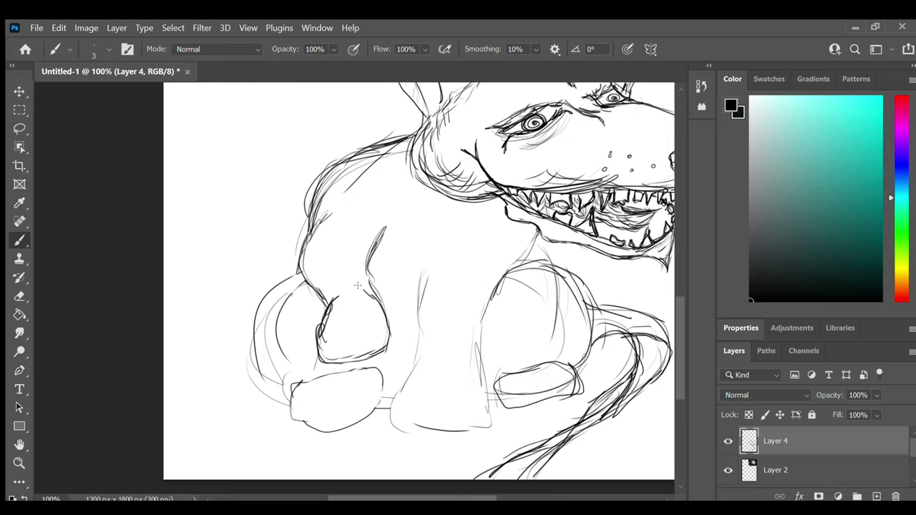
pyautogui.moveTo(367, 287); pyautogui.dragTo(386, 231)
pyautogui.moveTo(415, 266); pyautogui.dragTo(422, 306)
pyautogui.moveTo(392, 412)
pyautogui.mouseDown()
pyautogui.moveTo(492, 422)
pyautogui.moveTo(469, 346)
pyautogui.moveTo(534, 240)
pyautogui.moveTo(485, 306)
pyautogui.mouseUp()
pyautogui.moveTo(415, 369); pyautogui.dragTo(419, 272)
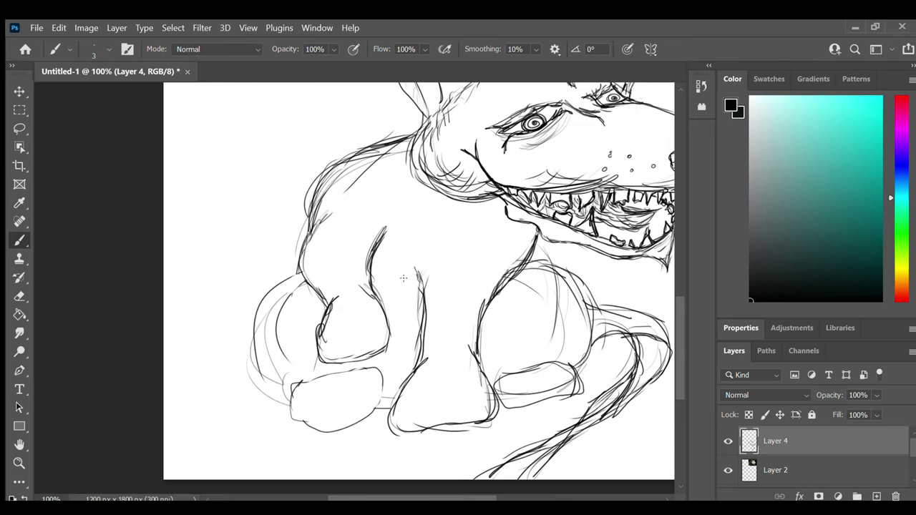
# - Darken the outlines of the hind thigh and foot on the side away from the tail
pyautogui.moveTo(257, 306)
pyautogui.mouseDown()
pyautogui.moveTo(249, 345)
pyautogui.moveTo(293, 280)
pyautogui.mouseUp()
pyautogui.moveTo(290, 379)
pyautogui.mouseDown()
pyautogui.moveTo(332, 369)
pyautogui.moveTo(342, 427)
pyautogui.moveTo(293, 387)
pyautogui.mouseUp()
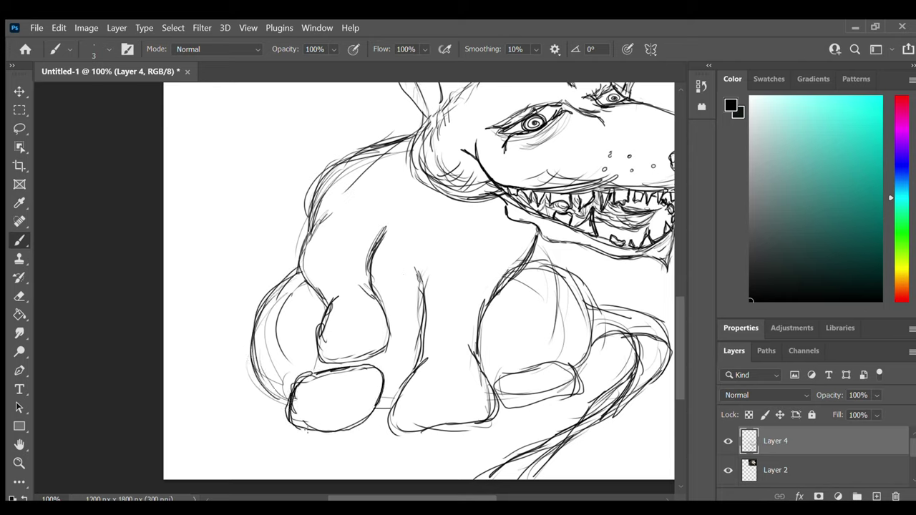
pyautogui.moveTo(292, 418); pyautogui.dragTo(349, 428)
# - Erase the stray lines in the hind foot beside the tail and redraw that foot and thigh with darker outlines
pyautogui.press('e')
pyautogui.moveTo(515, 395)
pyautogui.mouseDown()
pyautogui.moveTo(559, 380)
pyautogui.moveTo(568, 387)
pyautogui.moveTo(571, 374)
pyautogui.moveTo(558, 372)
pyautogui.moveTo(582, 391)
pyautogui.moveTo(526, 403)
pyautogui.moveTo(496, 375)
pyautogui.moveTo(575, 354)
pyautogui.mouseUp()
pyautogui.press('b')
pyautogui.moveTo(530, 263)
pyautogui.mouseDown()
pyautogui.moveTo(558, 255)
pyautogui.moveTo(583, 277)
pyautogui.moveTo(595, 331)
pyautogui.moveTo(588, 371)
pyautogui.moveTo(592, 315)
pyautogui.mouseUp()
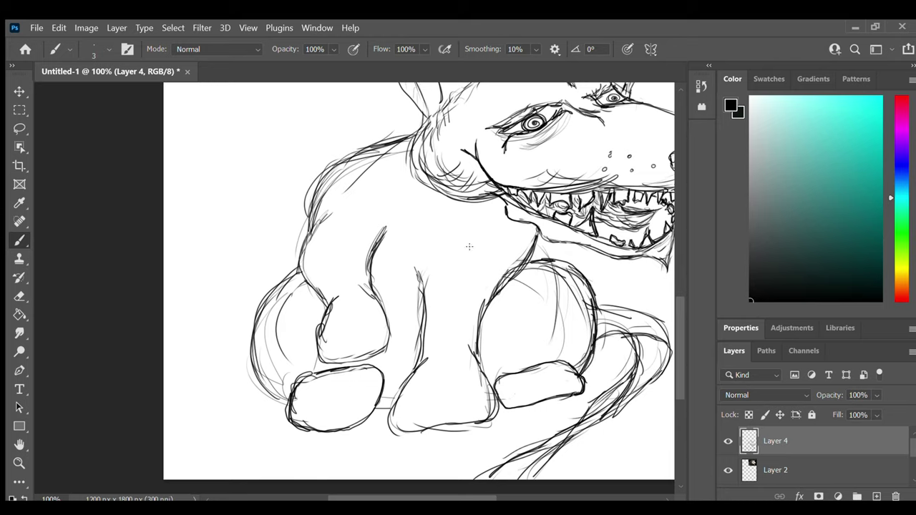
# - Erase stray construction lines inside the thigh beside the tail with a size 30 eraser
pyautogui.press('e')
pyautogui.press(']')
pyautogui.press(']')
pyautogui.press(']')
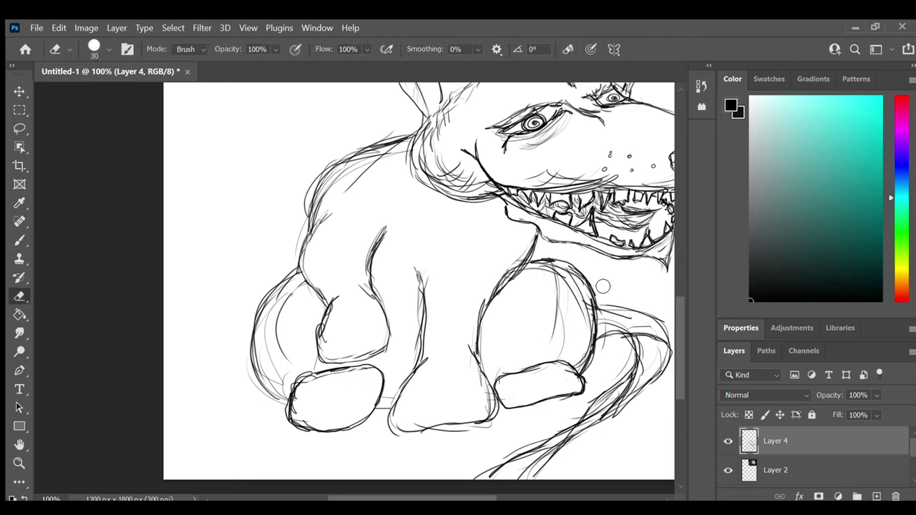
# - Draw curved bands across the whole length of the tail
pyautogui.press('b')
pyautogui.moveTo(601, 327); pyautogui.dragTo(647, 335)
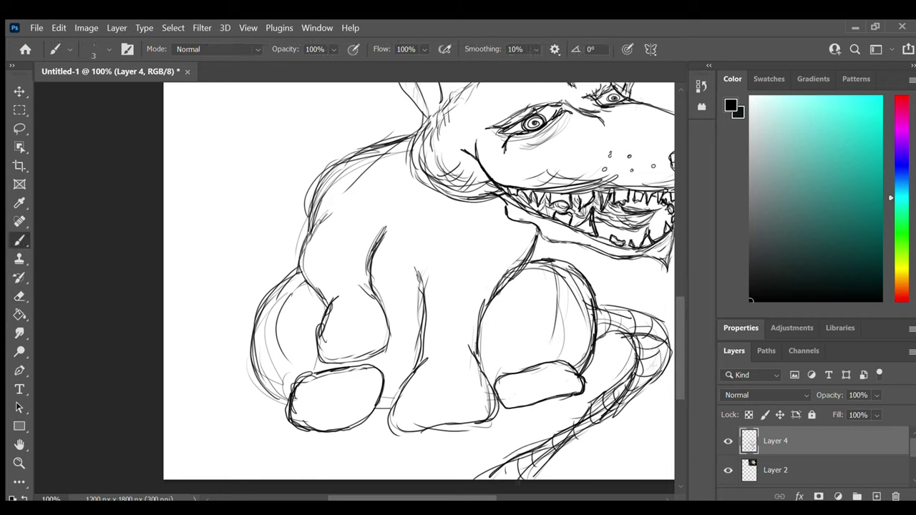
pyautogui.moveTo(499, 478)
pyautogui.mouseDown()
pyautogui.moveTo(556, 426)
pyautogui.moveTo(629, 385)
pyautogui.moveTo(584, 408)
pyautogui.moveTo(645, 341)
pyautogui.moveTo(613, 312)
pyautogui.moveTo(647, 306)
pyautogui.mouseUp()
# - Draw short spikes along the tail's inner edge, from its base around the curve to the tip
pyautogui.hotkey('ctrl', '-')
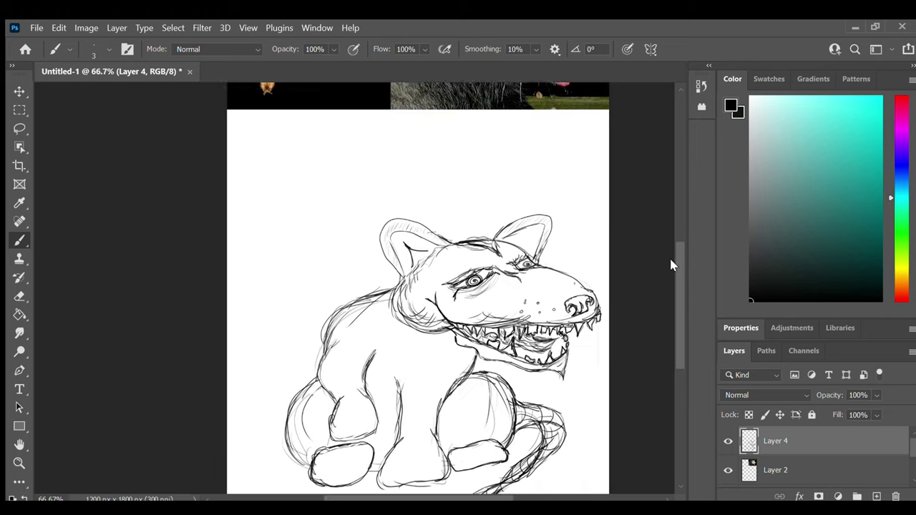
pyautogui.scroll(5, 669, 256)
pyautogui.hotkey('ctrl', '+')
pyautogui.hotkey('ctrl', '+')
pyautogui.hotkey('ctrl', '+')
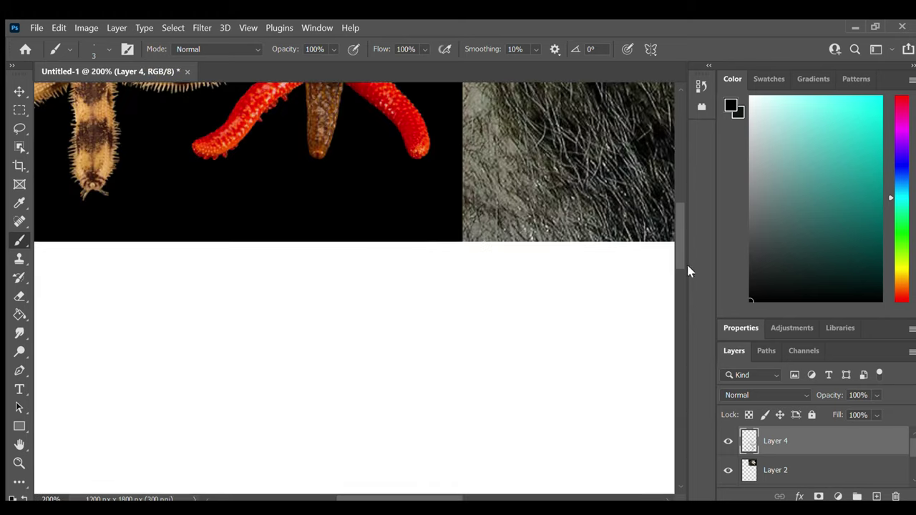
pyautogui.moveTo(682, 199); pyautogui.dragTo(681, 427)
pyautogui.moveTo(418, 497); pyautogui.dragTo(512, 495)
pyautogui.hotkey('ctrl', '+')
pyautogui.hotkey('ctrl', '-')
pyautogui.hotkey('ctrl', '-')
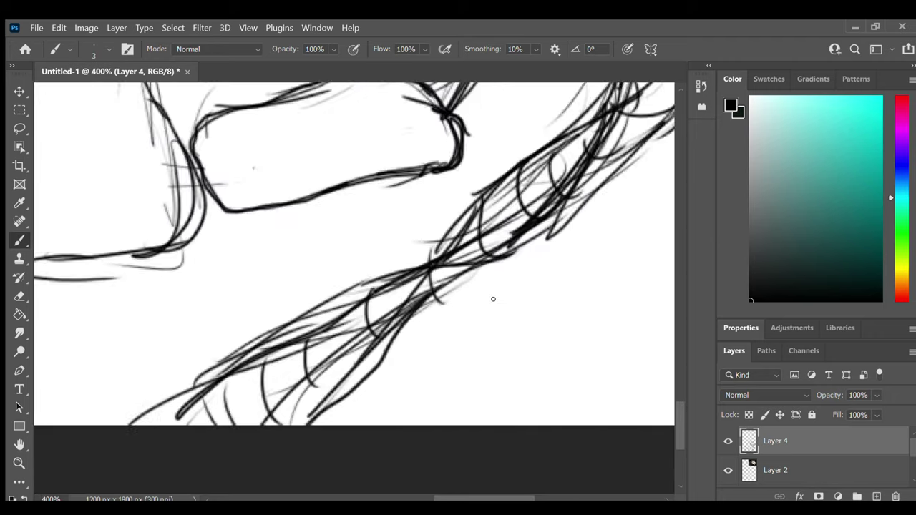
pyautogui.moveTo(677, 398); pyautogui.dragTo(678, 387)
pyautogui.moveTo(455, 183); pyautogui.dragTo(458, 194)
pyautogui.moveTo(473, 164); pyautogui.dragTo(472, 187)
pyautogui.moveTo(487, 166)
pyautogui.mouseDown()
pyautogui.moveTo(484, 183)
pyautogui.moveTo(519, 196)
pyautogui.moveTo(511, 224)
pyautogui.mouseUp()
pyautogui.moveTo(525, 232); pyautogui.dragTo(478, 253)
pyautogui.moveTo(465, 269); pyautogui.dragTo(447, 274)
pyautogui.moveTo(454, 290)
pyautogui.mouseDown()
pyautogui.moveTo(423, 295)
pyautogui.moveTo(399, 320)
pyautogui.mouseUp()
pyautogui.moveTo(404, 337); pyautogui.dragTo(354, 342)
pyautogui.moveTo(353, 365); pyautogui.dragTo(328, 355)
pyautogui.moveTo(336, 380)
pyautogui.mouseDown()
pyautogui.moveTo(315, 372)
pyautogui.moveTo(276, 380)
pyautogui.mouseUp()
pyautogui.moveTo(296, 412)
pyautogui.mouseDown()
pyautogui.moveTo(276, 405)
pyautogui.moveTo(223, 416)
pyautogui.mouseUp()
pyautogui.moveTo(236, 443); pyautogui.dragTo(217, 435)
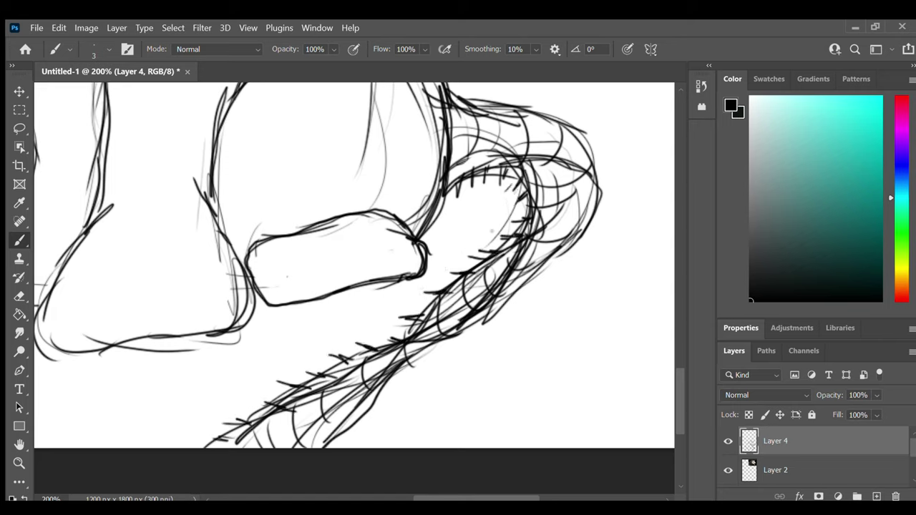
# - Fill in extra spikes between the existing ones on the inner curve and middle of the tail
pyautogui.moveTo(519, 221); pyautogui.dragTo(501, 226)
pyautogui.moveTo(502, 236); pyautogui.dragTo(494, 241)
pyautogui.moveTo(403, 332); pyautogui.dragTo(378, 341)
pyautogui.moveTo(388, 342); pyautogui.dragTo(372, 348)
pyautogui.moveTo(409, 325); pyautogui.dragTo(389, 331)
pyautogui.moveTo(422, 298); pyautogui.dragTo(405, 306)
pyautogui.moveTo(445, 283); pyautogui.dragTo(418, 291)
pyautogui.moveTo(453, 272); pyautogui.dragTo(440, 280)
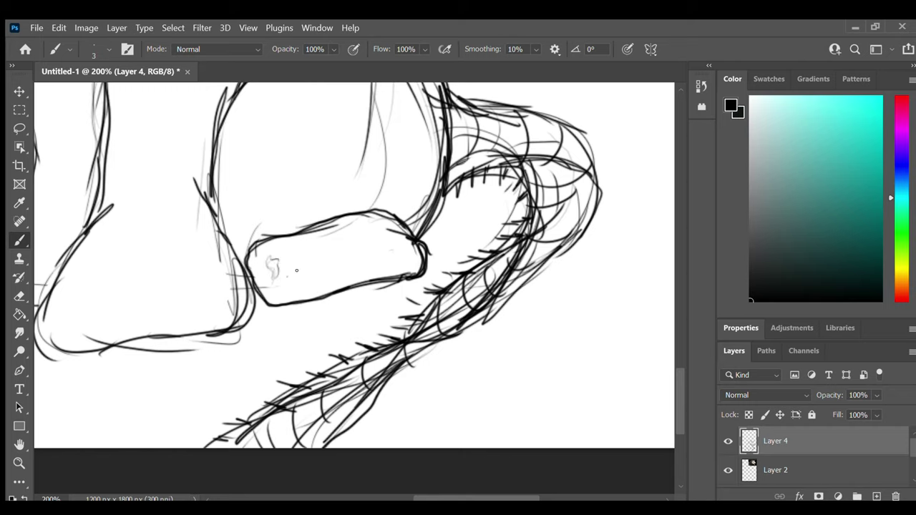
# - Draw small jagged blotches across the sole of the hind foot beside the tail
pyautogui.moveTo(300, 268); pyautogui.dragTo(306, 286)
pyautogui.moveTo(323, 236); pyautogui.dragTo(343, 248)
pyautogui.moveTo(352, 260); pyautogui.dragTo(375, 266)
pyautogui.moveTo(378, 236); pyautogui.dragTo(395, 243)
pyautogui.moveTo(397, 252); pyautogui.dragTo(411, 270)
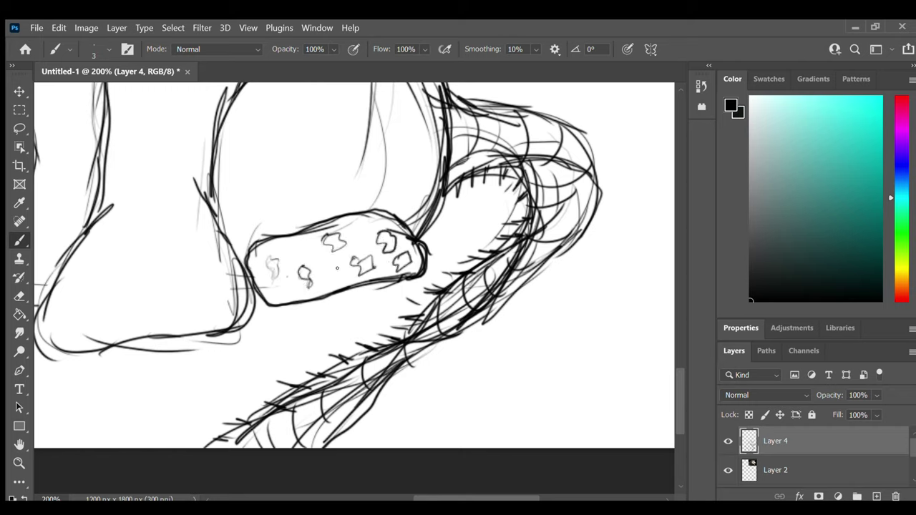
pyautogui.moveTo(337, 268); pyautogui.dragTo(329, 279)
# - Circle the blotches on that sole and add further round suckers in the gaps between them
pyautogui.moveTo(271, 259); pyautogui.dragTo(275, 271)
pyautogui.moveTo(292, 245)
pyautogui.mouseDown()
pyautogui.moveTo(302, 270)
pyautogui.moveTo(339, 243)
pyautogui.mouseUp()
pyautogui.moveTo(307, 275)
pyautogui.mouseDown()
pyautogui.moveTo(313, 283)
pyautogui.moveTo(346, 272)
pyautogui.mouseUp()
pyautogui.moveTo(361, 259); pyautogui.dragTo(368, 267)
pyautogui.moveTo(387, 229); pyautogui.dragTo(393, 238)
pyautogui.moveTo(402, 259); pyautogui.dragTo(406, 268)
pyautogui.moveTo(354, 229); pyautogui.dragTo(372, 244)
pyautogui.moveTo(275, 288); pyautogui.dragTo(288, 300)
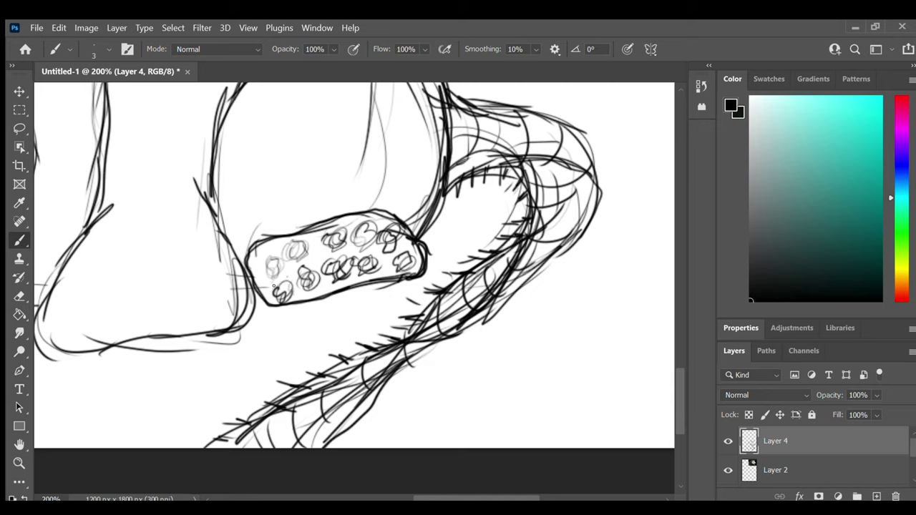
pyautogui.moveTo(267, 256); pyautogui.dragTo(278, 270)
pyautogui.moveTo(297, 238); pyautogui.dragTo(309, 250)
# - Draw angular blotches across the sole of the opposite hind foot
pyautogui.moveTo(444, 495); pyautogui.dragTo(350, 495)
pyautogui.moveTo(357, 257); pyautogui.dragTo(362, 280)
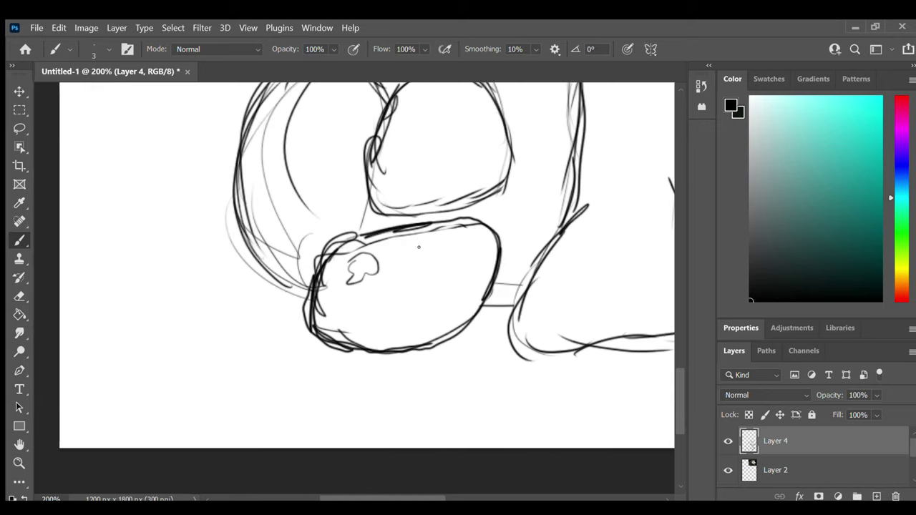
pyautogui.moveTo(422, 247); pyautogui.dragTo(429, 270)
pyautogui.moveTo(390, 299)
pyautogui.mouseDown()
pyautogui.moveTo(404, 315)
pyautogui.moveTo(415, 294)
pyautogui.mouseUp()
pyautogui.moveTo(461, 271); pyautogui.dragTo(448, 269)
pyautogui.moveTo(339, 316); pyautogui.dragTo(428, 338)
pyautogui.moveTo(438, 305); pyautogui.dragTo(458, 320)
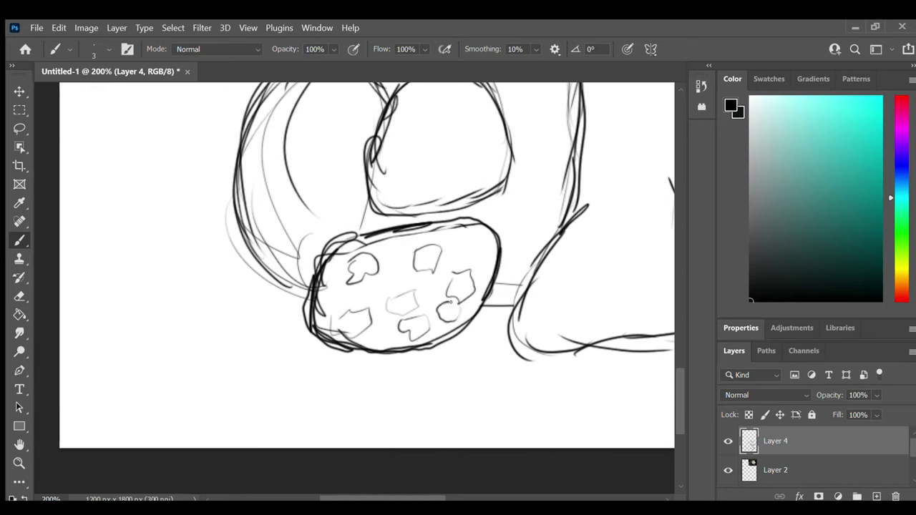
# - Round off the blotches on the opposite foot's sole into circular suckers
pyautogui.moveTo(450, 274); pyautogui.dragTo(472, 293)
pyautogui.moveTo(416, 249); pyautogui.dragTo(442, 266)
pyautogui.moveTo(396, 286)
pyautogui.mouseDown()
pyautogui.moveTo(422, 307)
pyautogui.moveTo(405, 336)
pyautogui.mouseUp()
pyautogui.moveTo(373, 306); pyautogui.dragTo(342, 329)
pyautogui.moveTo(376, 261)
pyautogui.mouseDown()
pyautogui.moveTo(350, 281)
pyautogui.moveTo(415, 265)
pyautogui.mouseUp()
# - Finish the suckers on the hind foot's sole and add light curved form lines inside both thighs, the shoulder and the chest
pyautogui.hotkey('ctrl', '-')
pyautogui.moveTo(378, 276); pyautogui.dragTo(386, 286)
pyautogui.moveTo(678, 347); pyautogui.dragTo(642, 278)
pyautogui.scroll(-3, 643, 281)
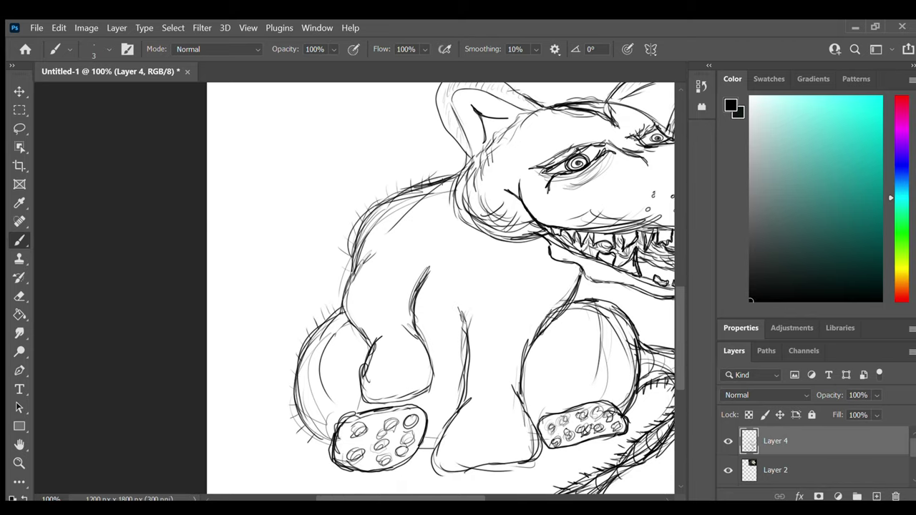
pyautogui.moveTo(454, 499); pyautogui.dragTo(487, 499)
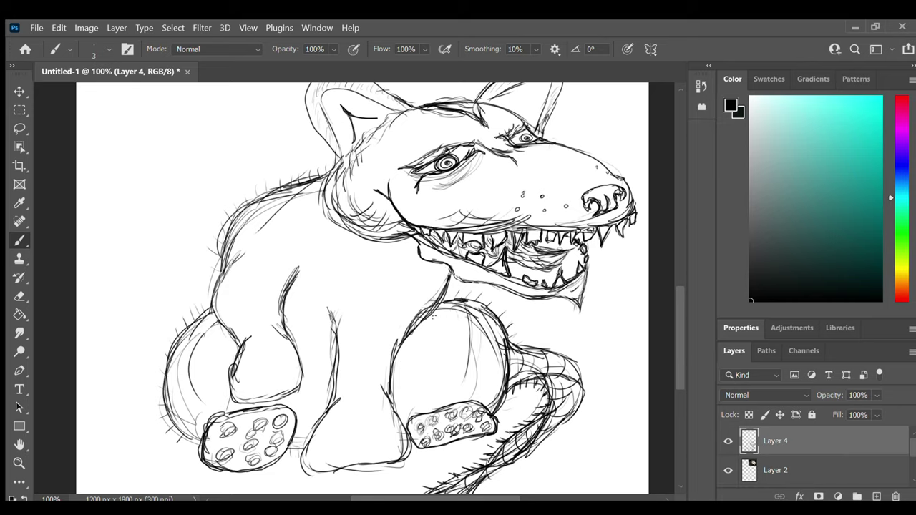
pyautogui.moveTo(472, 329); pyautogui.dragTo(485, 375)
pyautogui.moveTo(251, 236); pyautogui.dragTo(301, 202)
pyautogui.moveTo(419, 315); pyautogui.dragTo(431, 265)
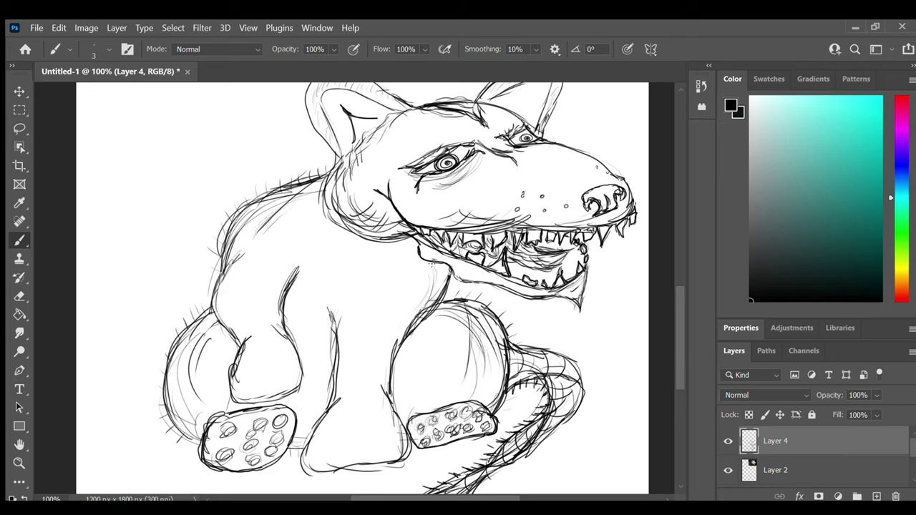
# - Draw the exposed undersides of both front paws and fill them with short hatch lines modelled on the starfish reference
pyautogui.moveTo(326, 463)
pyautogui.mouseDown()
pyautogui.moveTo(357, 444)
pyautogui.moveTo(392, 465)
pyautogui.moveTo(314, 458)
pyautogui.moveTo(339, 473)
pyautogui.mouseUp()
pyautogui.moveTo(255, 379)
pyautogui.mouseDown()
pyautogui.moveTo(297, 373)
pyautogui.moveTo(289, 363)
pyautogui.moveTo(257, 398)
pyautogui.mouseUp()
pyautogui.moveTo(672, 302); pyautogui.dragTo(633, 171)
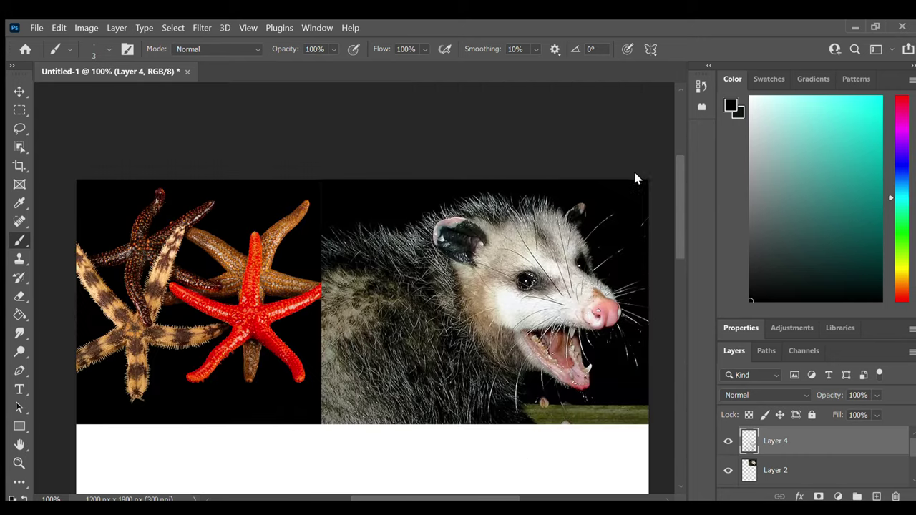
pyautogui.hotkey('ctrl', '+')
pyautogui.moveTo(466, 498); pyautogui.dragTo(413, 413)
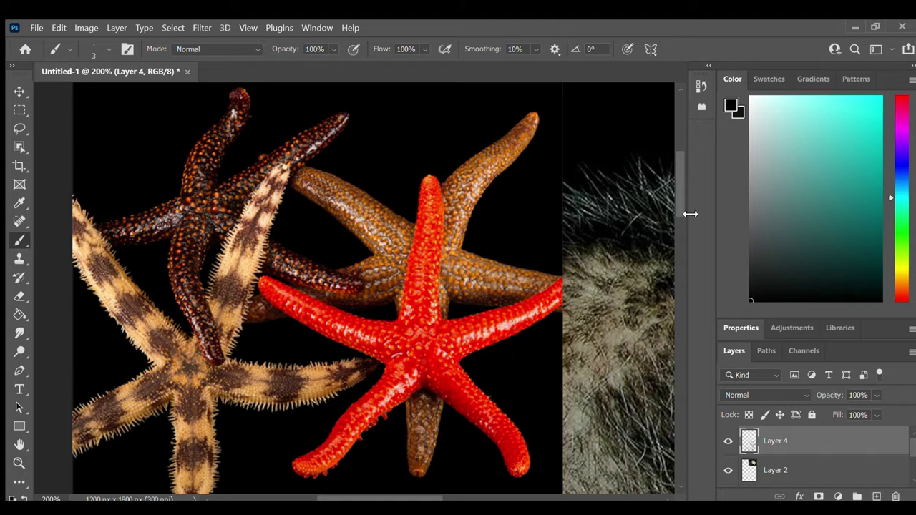
pyautogui.moveTo(682, 213); pyautogui.dragTo(684, 398)
pyautogui.hotkey('ctrl', '-')
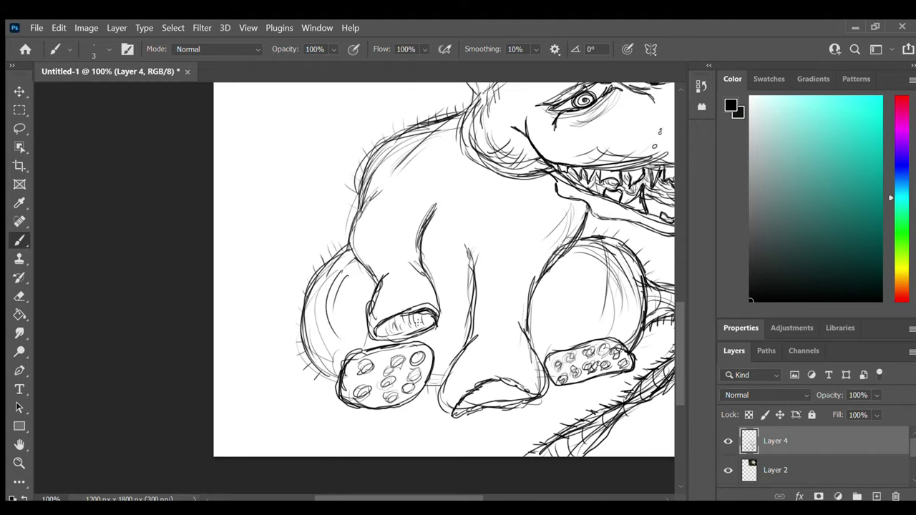
pyautogui.moveTo(492, 392); pyautogui.dragTo(529, 399)
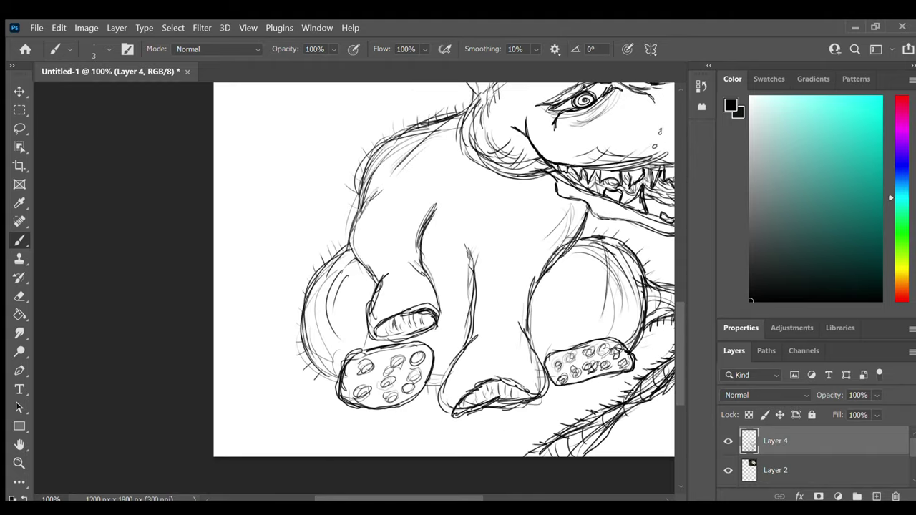
# - Scatter small curled circular bumps over the back, shoulder, raised foreleg and chest
pyautogui.scroll(8, 387, 306)
pyautogui.scroll(-6, 387, 306)
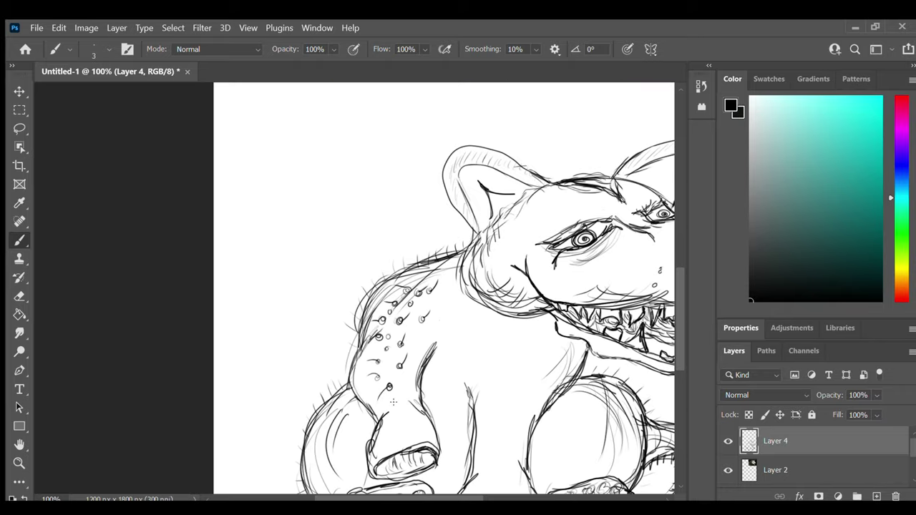
pyautogui.moveTo(393, 406); pyautogui.dragTo(396, 413)
pyautogui.moveTo(387, 434); pyautogui.dragTo(390, 438)
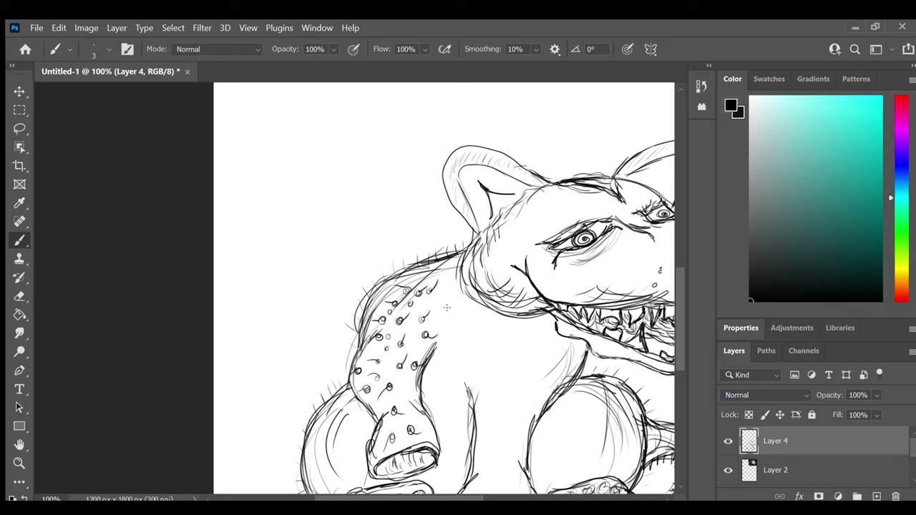
pyautogui.moveTo(464, 344); pyautogui.dragTo(458, 349)
pyautogui.moveTo(448, 369); pyautogui.dragTo(443, 376)
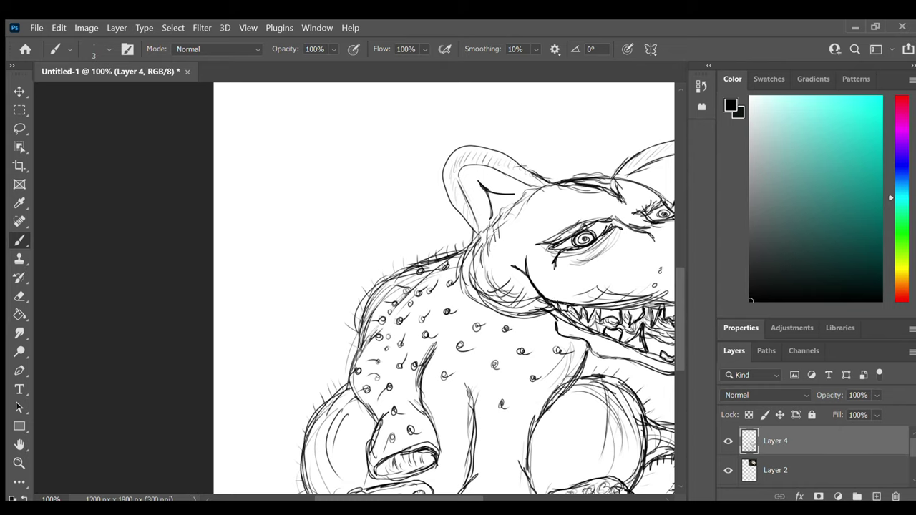
# - Continue the small curled bumps down the planted front leg to its paw and beside its inner edge
pyautogui.scroll(-3, 500, 321)
pyautogui.moveTo(499, 341); pyautogui.dragTo(492, 346)
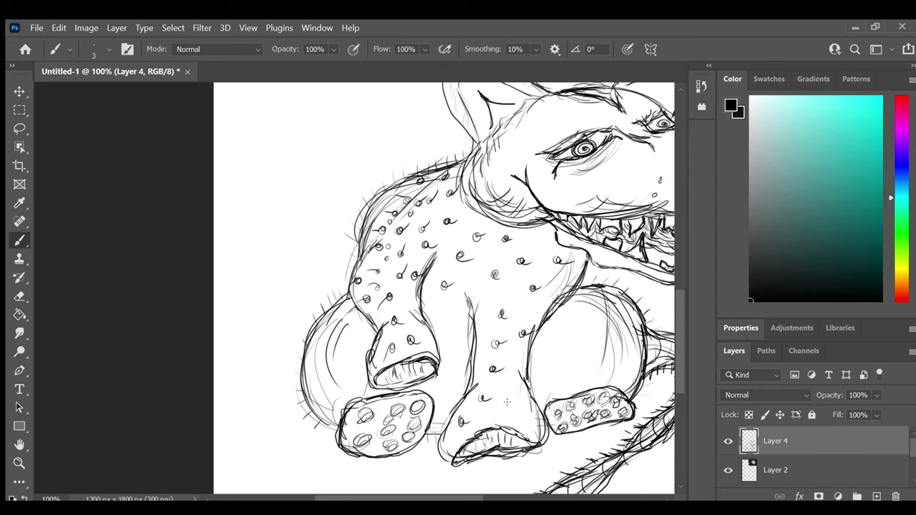
pyautogui.moveTo(508, 405); pyautogui.dragTo(502, 410)
pyautogui.moveTo(534, 415); pyautogui.dragTo(528, 420)
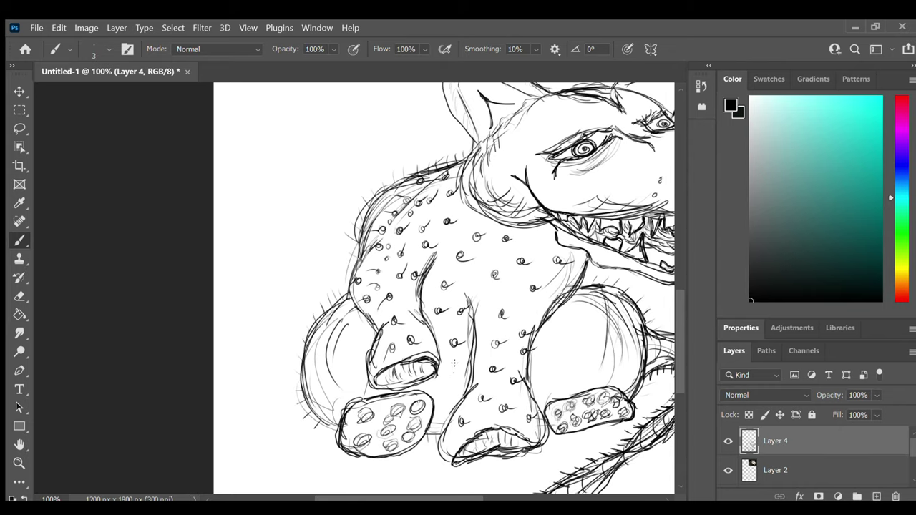
pyautogui.moveTo(444, 376); pyautogui.dragTo(431, 407)
# - Spread the same curled bumps across both hind thighs
pyautogui.moveTo(349, 327); pyautogui.dragTo(343, 335)
pyautogui.moveTo(326, 357); pyautogui.dragTo(319, 365)
pyautogui.moveTo(591, 319)
pyautogui.mouseDown()
pyautogui.moveTo(570, 326)
pyautogui.moveTo(562, 350)
pyautogui.mouseUp()
pyautogui.moveTo(619, 345); pyautogui.dragTo(612, 350)
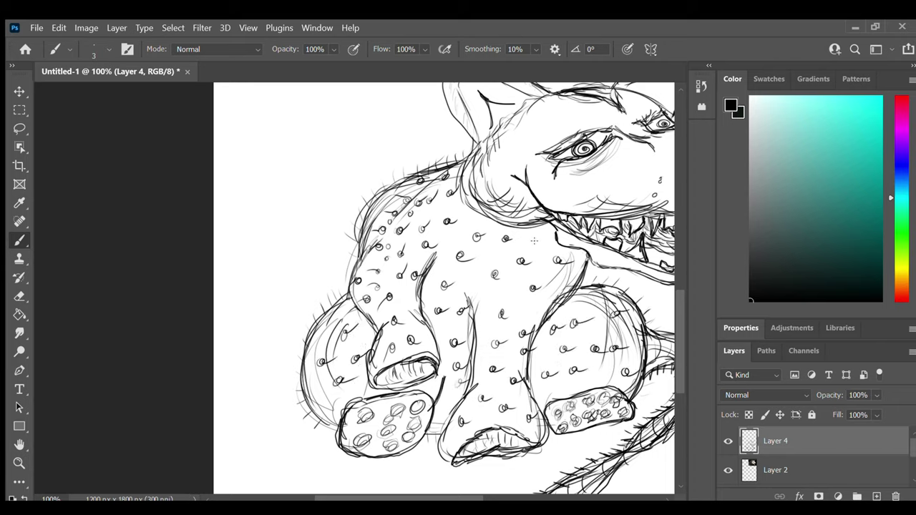
pyautogui.moveTo(333, 395); pyautogui.dragTo(349, 393)
# - Add rough crossed, star-like strokes among the bumps on the shoulder, chest and front legs
pyautogui.hotkey('ctrl', '-')
pyautogui.hotkey('ctrl', '-')
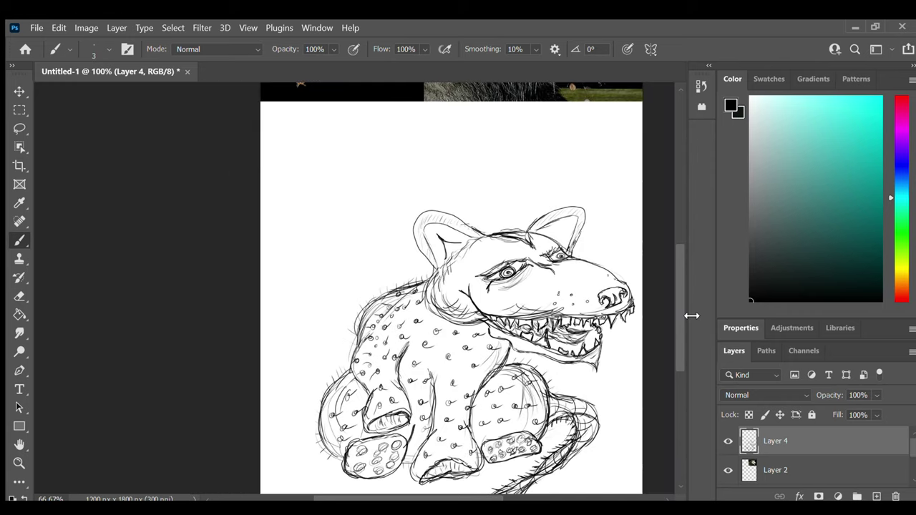
pyautogui.moveTo(676, 323); pyautogui.dragTo(674, 319)
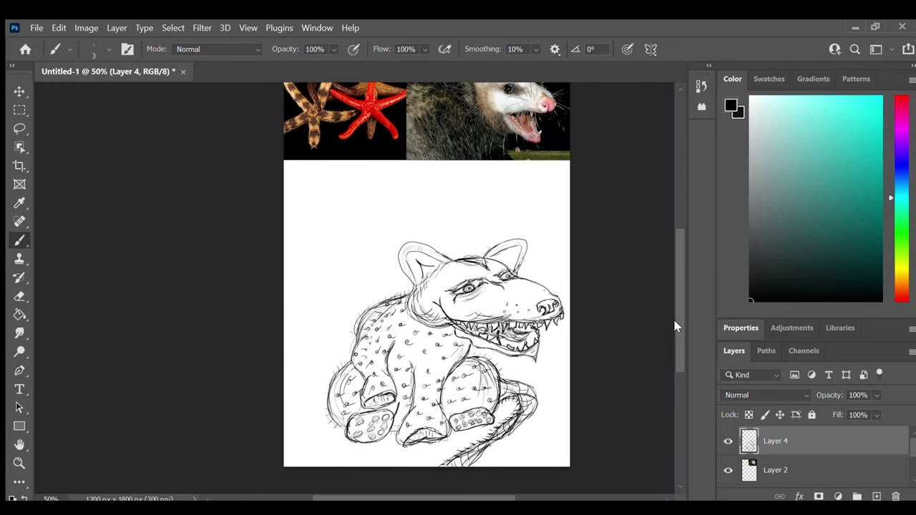
pyautogui.scroll(1, 672, 316)
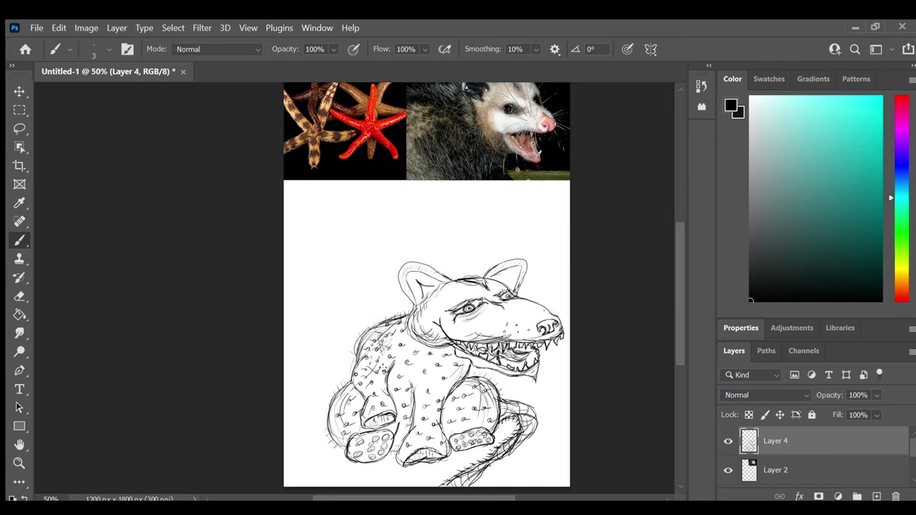
pyautogui.moveTo(380, 364); pyautogui.dragTo(367, 377)
pyautogui.moveTo(380, 386); pyautogui.dragTo(368, 400)
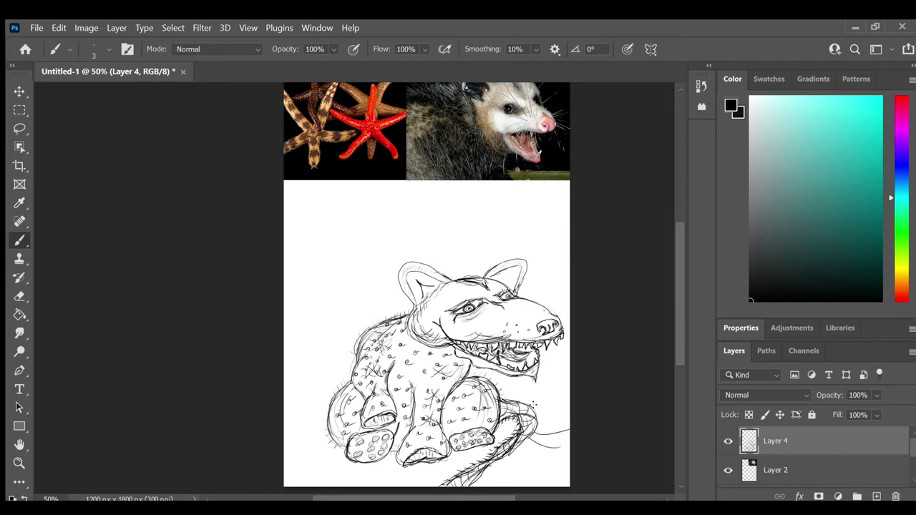
# - Sketch the downward and sideways starfish arms branching from the tail's bend to the canvas edges
pyautogui.hotkey('ctrl', '+')
pyautogui.hotkey('ctrl', '+')
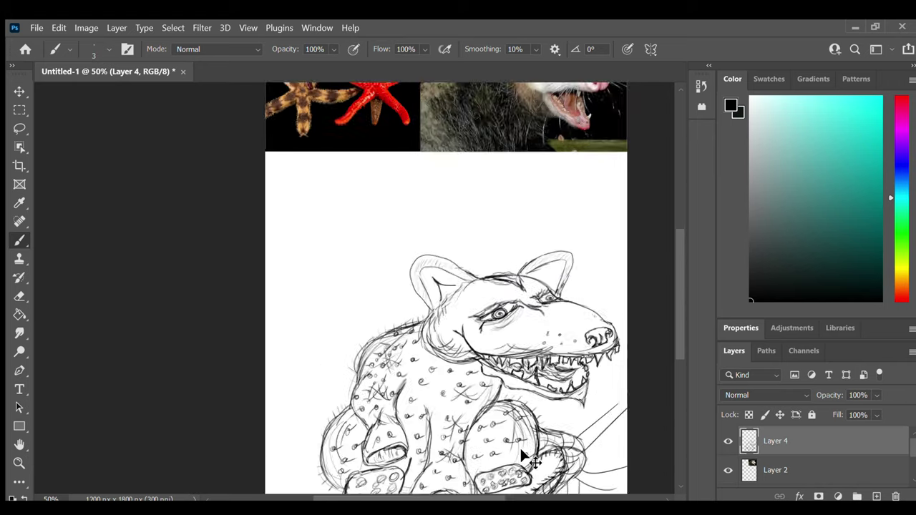
pyautogui.scroll(-5, 520, 449)
pyautogui.moveTo(481, 495); pyautogui.dragTo(576, 495)
pyautogui.moveTo(335, 335); pyautogui.dragTo(327, 421)
pyautogui.moveTo(353, 320)
pyautogui.mouseDown()
pyautogui.moveTo(342, 421)
pyautogui.moveTo(428, 320)
pyautogui.mouseUp()
pyautogui.moveTo(359, 325); pyautogui.dragTo(428, 332)
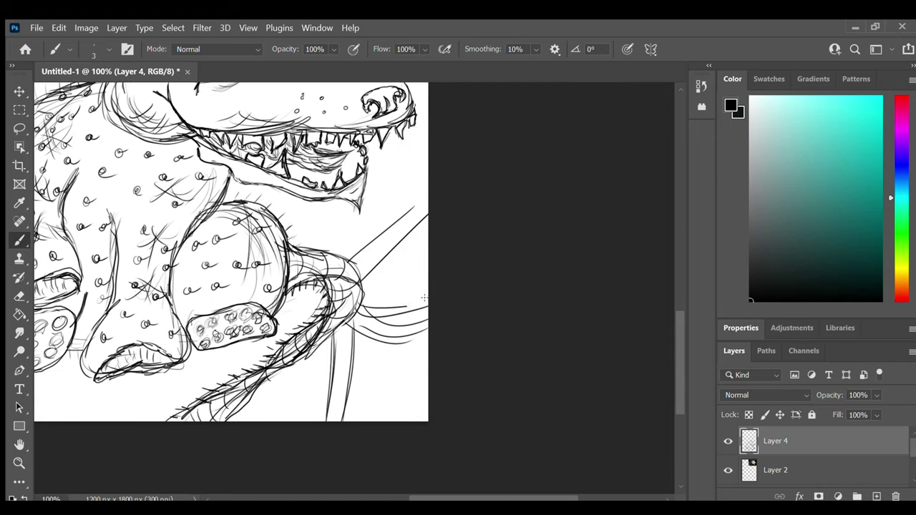
# - Double the outlines of the tail's starfish arms and band the upper arm with short cross strokes
pyautogui.moveTo(361, 308); pyautogui.dragTo(428, 304)
pyautogui.moveTo(359, 278); pyautogui.dragTo(428, 217)
pyautogui.moveTo(350, 260); pyautogui.dragTo(428, 204)
pyautogui.moveTo(350, 261); pyautogui.dragTo(424, 206)
pyautogui.moveTo(365, 247); pyautogui.dragTo(370, 271)
pyautogui.moveTo(400, 214); pyautogui.dragTo(407, 238)
pyautogui.moveTo(341, 332); pyautogui.dragTo(336, 399)
pyautogui.moveTo(354, 312); pyautogui.dragTo(347, 389)
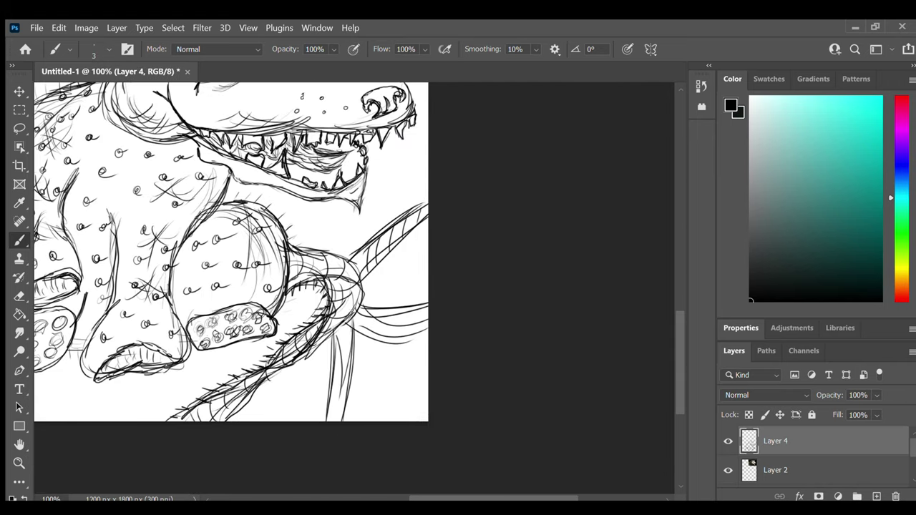
# - Widen and darken the edges of the tail's side, downward and upper arms with repeated long strokes
pyautogui.moveTo(360, 293); pyautogui.dragTo(314, 355)
pyautogui.moveTo(355, 327)
pyautogui.mouseDown()
pyautogui.moveTo(331, 421)
pyautogui.moveTo(409, 302)
pyautogui.mouseUp()
pyautogui.moveTo(355, 323); pyautogui.dragTo(427, 327)
pyautogui.moveTo(381, 329); pyautogui.dragTo(422, 304)
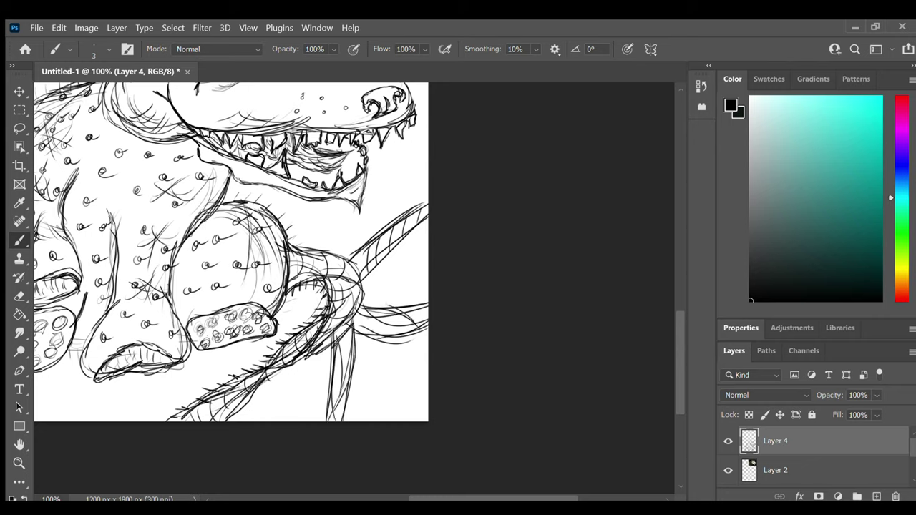
pyautogui.moveTo(327, 342); pyautogui.dragTo(320, 421)
pyautogui.moveTo(369, 339); pyautogui.dragTo(342, 420)
pyautogui.moveTo(365, 355); pyautogui.dragTo(345, 406)
pyautogui.moveTo(358, 300); pyautogui.dragTo(423, 239)
pyautogui.moveTo(368, 289); pyautogui.dragTo(428, 236)
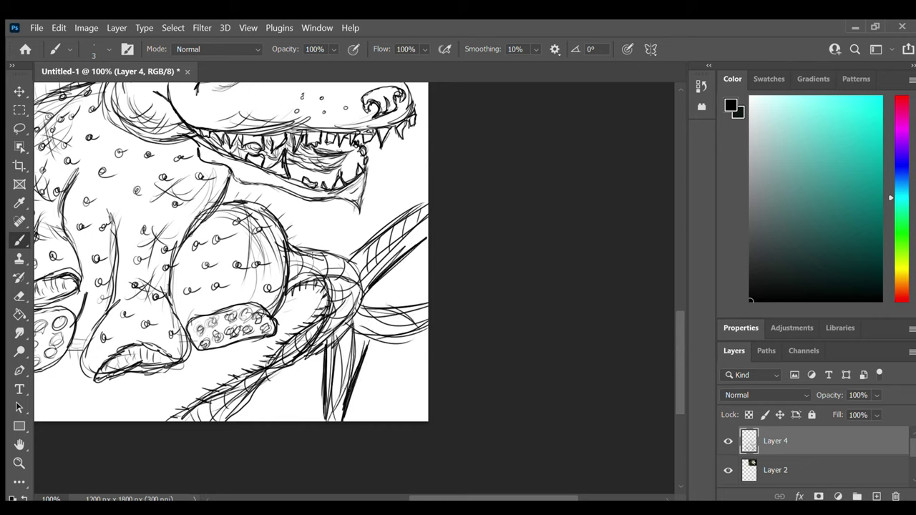
# - Darken the tail's upper edge and line the upper and side starfish arms with heavier strokes and small spikes
pyautogui.moveTo(293, 239); pyautogui.dragTo(340, 253)
pyautogui.moveTo(291, 248)
pyautogui.mouseDown()
pyautogui.moveTo(352, 268)
pyautogui.moveTo(386, 213)
pyautogui.mouseUp()
pyautogui.moveTo(352, 252); pyautogui.dragTo(428, 195)
pyautogui.moveTo(367, 312); pyautogui.dragTo(422, 289)
pyautogui.moveTo(376, 307); pyautogui.dragTo(428, 289)
pyautogui.moveTo(372, 347); pyautogui.dragTo(428, 327)
# - Darken the tail's lower arm, its bend and the central hub where the starfish arms meet
pyautogui.moveTo(324, 354); pyautogui.dragTo(255, 395)
pyautogui.moveTo(320, 317); pyautogui.dragTo(268, 369)
pyautogui.moveTo(337, 295); pyautogui.dragTo(305, 327)
pyautogui.moveTo(313, 285); pyautogui.dragTo(330, 298)
pyautogui.moveTo(309, 284); pyautogui.dragTo(359, 307)
pyautogui.moveTo(366, 308)
pyautogui.mouseDown()
pyautogui.moveTo(390, 303)
pyautogui.moveTo(362, 368)
pyautogui.mouseUp()
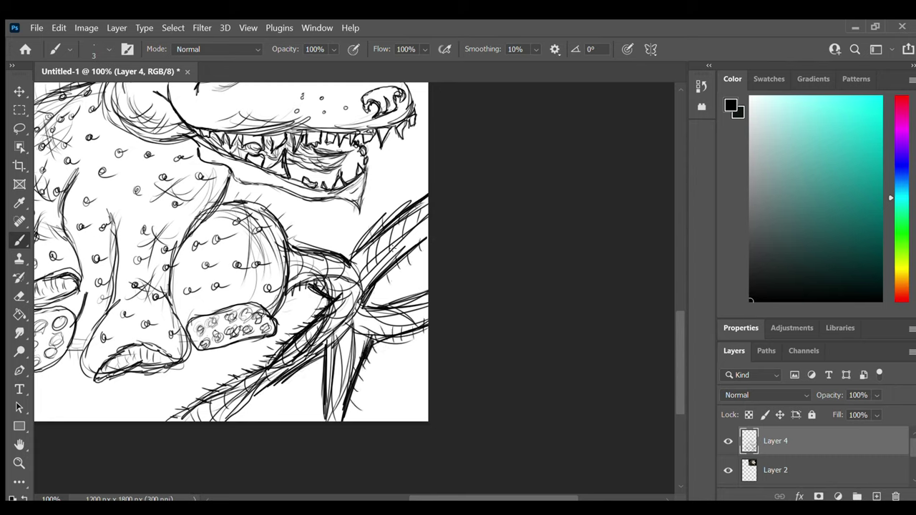
pyautogui.moveTo(377, 301); pyautogui.dragTo(350, 315)
pyautogui.moveTo(366, 274); pyautogui.dragTo(355, 315)
pyautogui.moveTo(361, 262); pyautogui.dragTo(345, 315)
# - Draw long whiskers sweeping across the cheek and jaw from the muzzle spots and out beyond the top of the snout
pyautogui.hotkey('ctrl', '-')
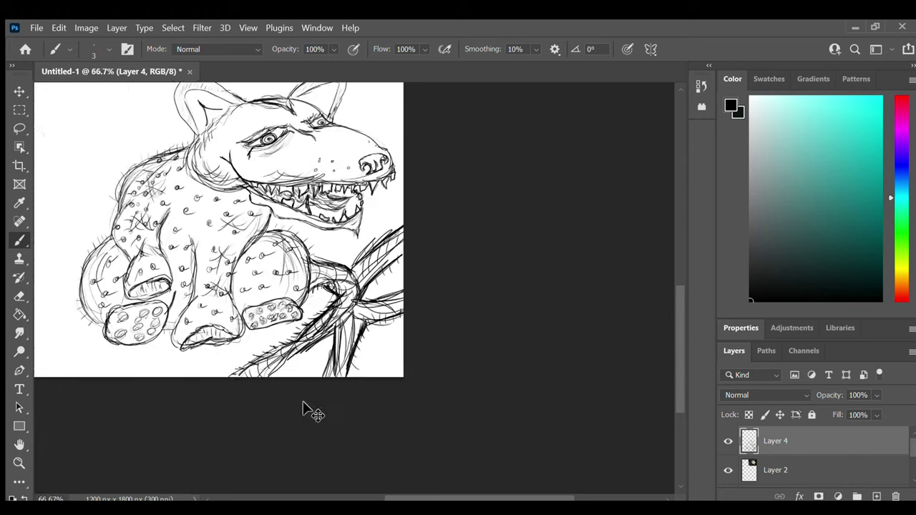
pyautogui.hotkey('ctrl', '-')
pyautogui.moveTo(680, 300); pyautogui.dragTo(678, 266)
pyautogui.hotkey('ctrl', '+')
pyautogui.hotkey('ctrl', '+')
pyautogui.hotkey('ctrl', '+')
pyautogui.hotkey('ctrl', '-')
pyautogui.moveTo(302, 302)
pyautogui.mouseDown()
pyautogui.moveTo(216, 366)
pyautogui.moveTo(212, 323)
pyautogui.mouseUp()
pyautogui.moveTo(331, 293); pyautogui.dragTo(290, 370)
pyautogui.moveTo(345, 307); pyautogui.dragTo(379, 371)
pyautogui.moveTo(319, 297)
pyautogui.mouseDown()
pyautogui.moveTo(143, 335)
pyautogui.moveTo(147, 316)
pyautogui.mouseUp()
pyautogui.moveTo(374, 257); pyautogui.dragTo(405, 207)
pyautogui.moveTo(397, 258); pyautogui.dragTo(428, 241)
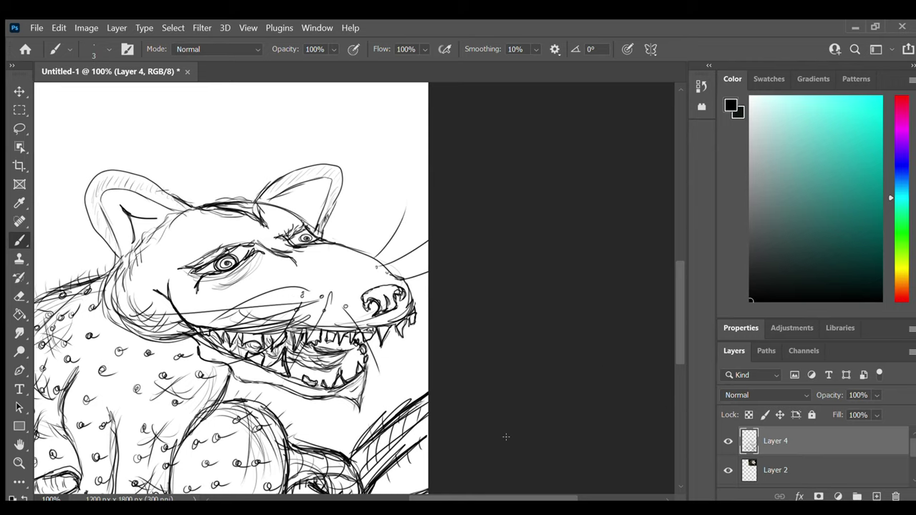
# - Reinforce the near ear's inner and outer edges and its join with the head using rough dark strokes
pyautogui.moveTo(448, 498)
pyautogui.mouseDown()
pyautogui.moveTo(346, 497)
pyautogui.moveTo(453, 498)
pyautogui.mouseUp()
pyautogui.hotkey('ctrl', '+')
pyautogui.moveTo(684, 291); pyautogui.dragTo(684, 266)
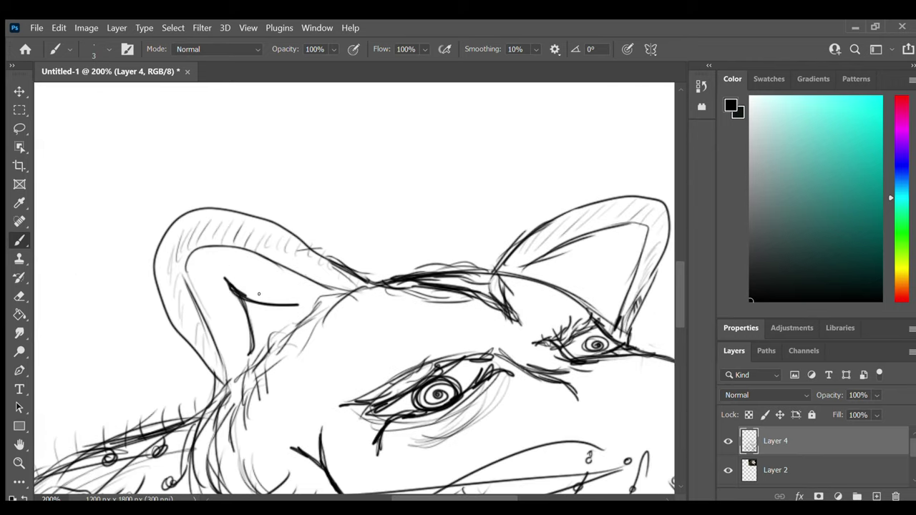
pyautogui.moveTo(192, 267)
pyautogui.mouseDown()
pyautogui.moveTo(225, 428)
pyautogui.moveTo(383, 272)
pyautogui.mouseUp()
pyautogui.moveTo(158, 244); pyautogui.dragTo(200, 431)
pyautogui.moveTo(163, 293)
pyautogui.mouseDown()
pyautogui.moveTo(192, 432)
pyautogui.moveTo(281, 240)
pyautogui.mouseUp()
pyautogui.moveTo(253, 218); pyautogui.dragTo(350, 251)
pyautogui.moveTo(298, 231); pyautogui.dragTo(416, 275)
pyautogui.moveTo(353, 258); pyautogui.dragTo(426, 273)
# - Reinforce the far ear's inner and outer edges and add strokes along the near ear's rim
pyautogui.moveTo(491, 265); pyautogui.dragTo(559, 220)
pyautogui.moveTo(511, 280)
pyautogui.mouseDown()
pyautogui.moveTo(616, 234)
pyautogui.moveTo(634, 255)
pyautogui.mouseUp()
pyautogui.moveTo(627, 264); pyautogui.dragTo(595, 327)
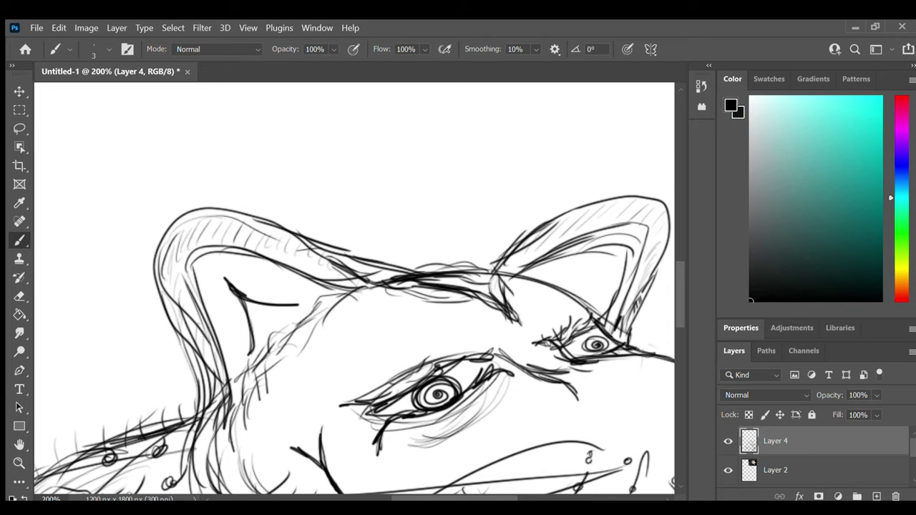
pyautogui.moveTo(626, 358); pyautogui.dragTo(669, 200)
pyautogui.moveTo(469, 266)
pyautogui.mouseDown()
pyautogui.moveTo(636, 205)
pyautogui.moveTo(482, 259)
pyautogui.mouseUp()
pyautogui.moveTo(194, 262); pyautogui.dragTo(226, 223)
pyautogui.moveTo(236, 231); pyautogui.dragTo(321, 262)
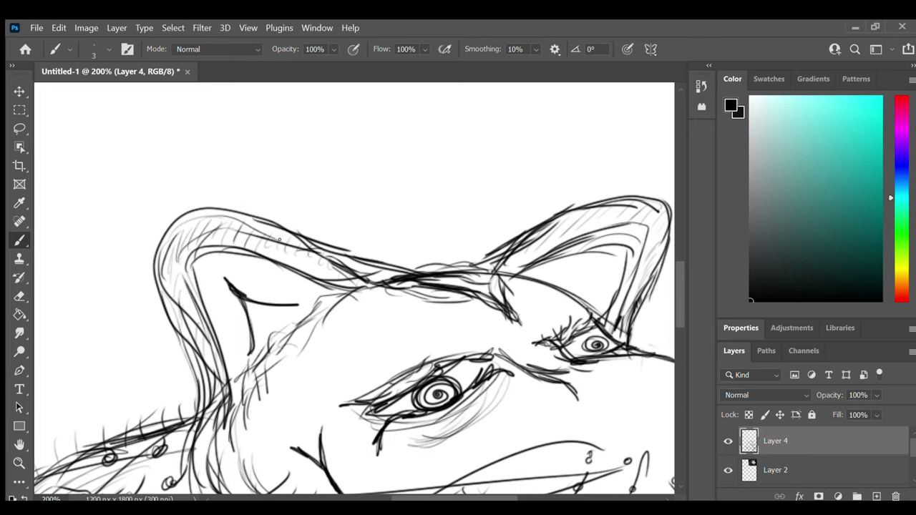
pyautogui.moveTo(279, 239); pyautogui.dragTo(347, 265)
# - Increase the brush size to 5 and thicken the edge of the planted front leg down to its paw
pyautogui.hotkey('ctrl', '-')
pyautogui.scroll(-5, 582, 327)
pyautogui.hotkey('ctrl', '-')
pyautogui.hotkey('ctrl', '+')
pyautogui.hscroll(-3, 632, 329)
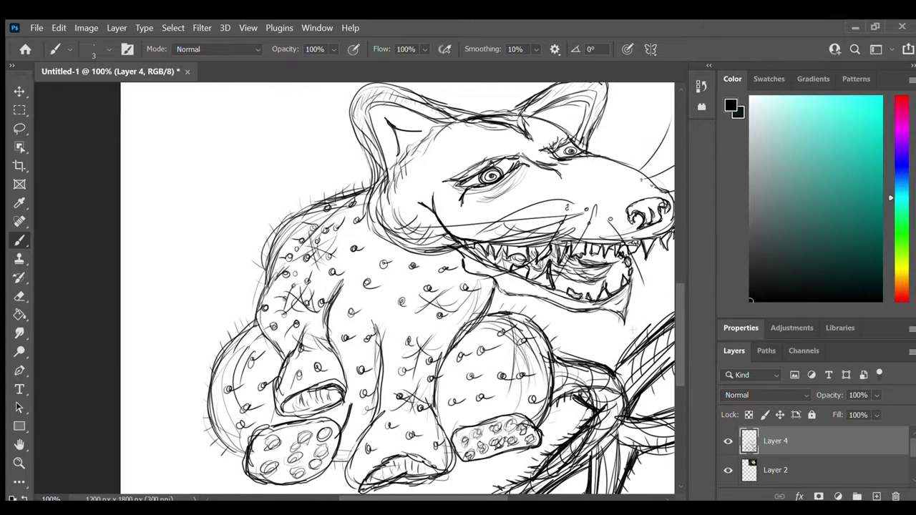
pyautogui.moveTo(372, 330)
pyautogui.mouseDown()
pyautogui.moveTo(379, 411)
pyautogui.moveTo(368, 420)
pyautogui.moveTo(355, 485)
pyautogui.mouseUp()
pyautogui.press(']')
pyautogui.press(']')
pyautogui.moveTo(365, 427); pyautogui.dragTo(354, 484)
pyautogui.moveTo(379, 414); pyautogui.dragTo(364, 432)
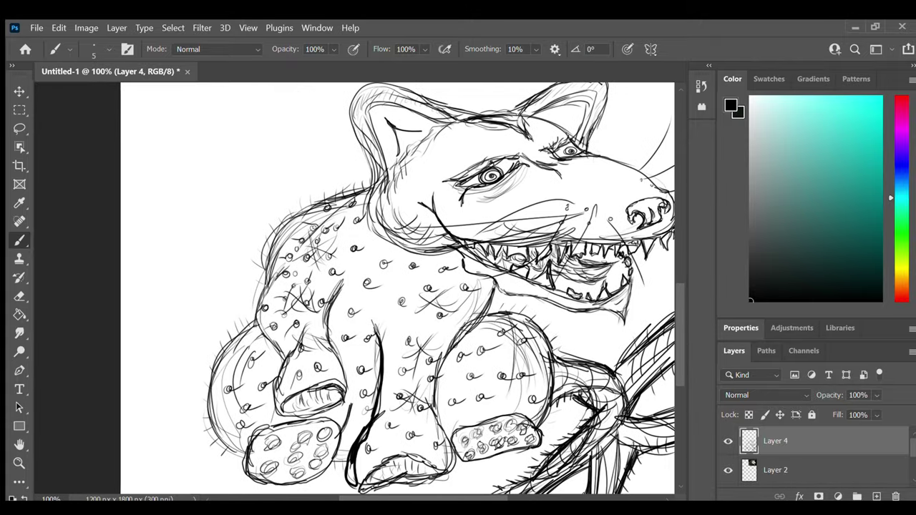
# - Go over the outlines of the front legs, shoulder, back and both thighs with thick black lines
pyautogui.moveTo(454, 478)
pyautogui.mouseDown()
pyautogui.moveTo(448, 422)
pyautogui.moveTo(472, 319)
pyautogui.moveTo(499, 289)
pyautogui.mouseUp()
pyautogui.moveTo(290, 223)
pyautogui.mouseDown()
pyautogui.moveTo(369, 191)
pyautogui.moveTo(272, 359)
pyautogui.moveTo(280, 420)
pyautogui.mouseUp()
pyautogui.moveTo(349, 395); pyautogui.dragTo(351, 283)
pyautogui.moveTo(255, 322)
pyautogui.mouseDown()
pyautogui.moveTo(230, 351)
pyautogui.moveTo(248, 455)
pyautogui.mouseUp()
pyautogui.moveTo(553, 396); pyautogui.dragTo(511, 314)
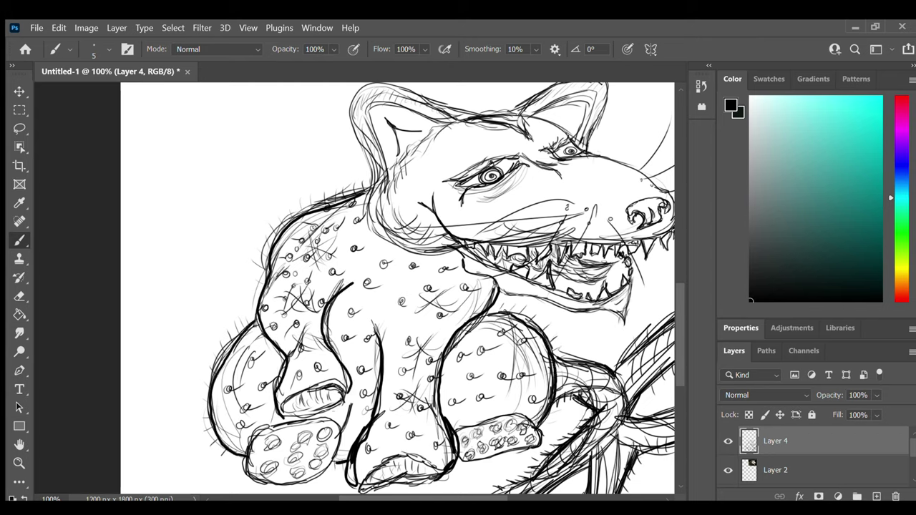
# - Thicken the outlines of the shoulder fold, the hind sole away from the tail, the front paw's underside and the lower jaw
pyautogui.moveTo(288, 259); pyautogui.dragTo(263, 285)
pyautogui.moveTo(263, 431)
pyautogui.mouseDown()
pyautogui.moveTo(314, 480)
pyautogui.moveTo(247, 452)
pyautogui.mouseUp()
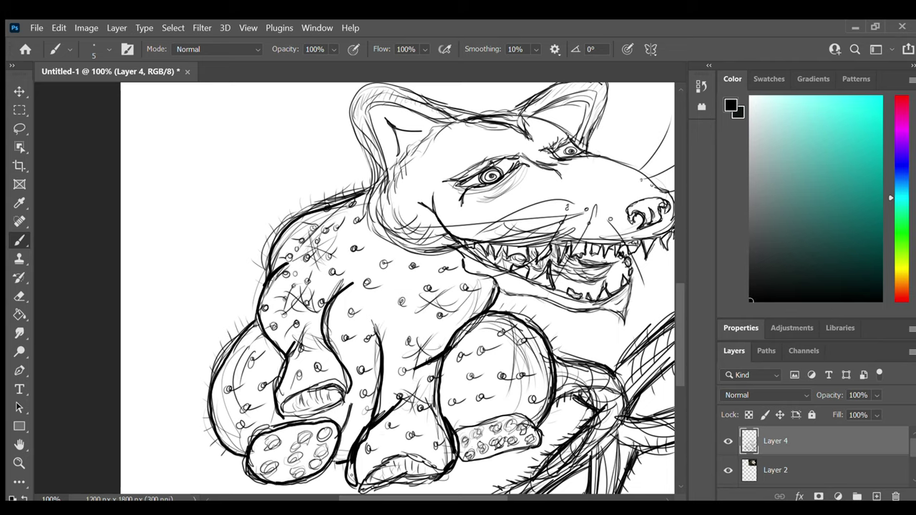
pyautogui.moveTo(356, 493)
pyautogui.mouseDown()
pyautogui.moveTo(444, 469)
pyautogui.moveTo(362, 475)
pyautogui.mouseUp()
pyautogui.moveTo(455, 252)
pyautogui.mouseDown()
pyautogui.moveTo(573, 306)
pyautogui.moveTo(509, 294)
pyautogui.moveTo(565, 310)
pyautogui.mouseUp()
pyautogui.hotkey('ctrl', 'z')
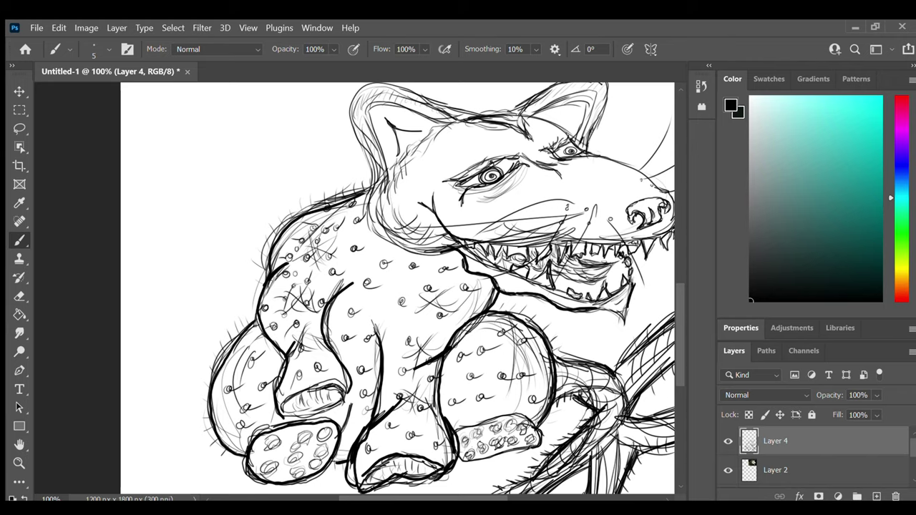
# - Outline the cheek, both ears and the crown of the head with thick black strokes
pyautogui.moveTo(386, 174)
pyautogui.mouseDown()
pyautogui.moveTo(363, 239)
pyautogui.moveTo(452, 250)
pyautogui.mouseUp()
pyautogui.moveTo(384, 196)
pyautogui.mouseDown()
pyautogui.moveTo(366, 240)
pyautogui.moveTo(422, 185)
pyautogui.moveTo(606, 212)
pyautogui.mouseUp()
pyautogui.scroll(3, 672, 286)
pyautogui.scroll(3, 672, 286)
pyautogui.hotkey('ctrl', '+')
pyautogui.moveTo(436, 498); pyautogui.dragTo(489, 497)
pyautogui.moveTo(307, 119); pyautogui.dragTo(233, 164)
pyautogui.moveTo(336, 113)
pyautogui.mouseDown()
pyautogui.moveTo(424, 108)
pyautogui.moveTo(470, 124)
pyautogui.moveTo(573, 189)
pyautogui.mouseUp()
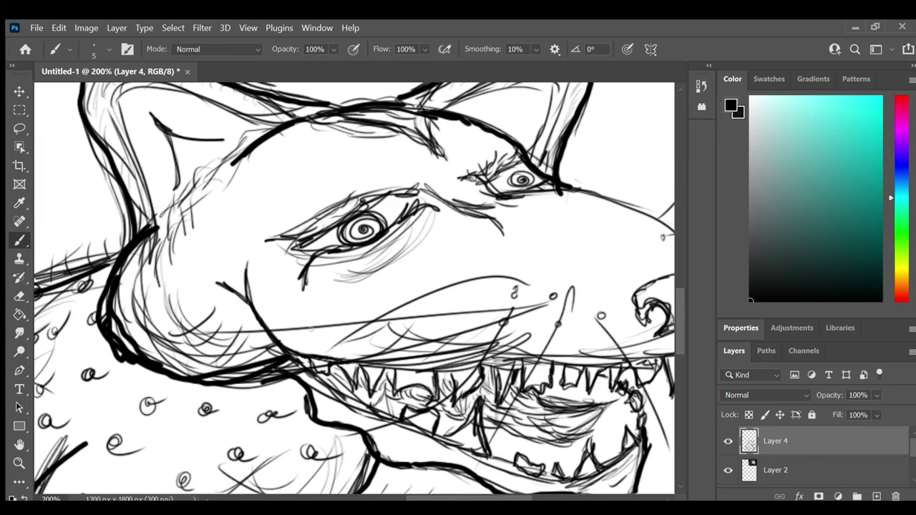
# - Trace the upper lip from the mouth corner around the snout tip and back along the bridge in thick line
pyautogui.moveTo(280, 343)
pyautogui.mouseDown()
pyautogui.moveTo(535, 365)
pyautogui.moveTo(604, 358)
pyautogui.mouseUp()
pyautogui.hscroll(5, 354, 291)
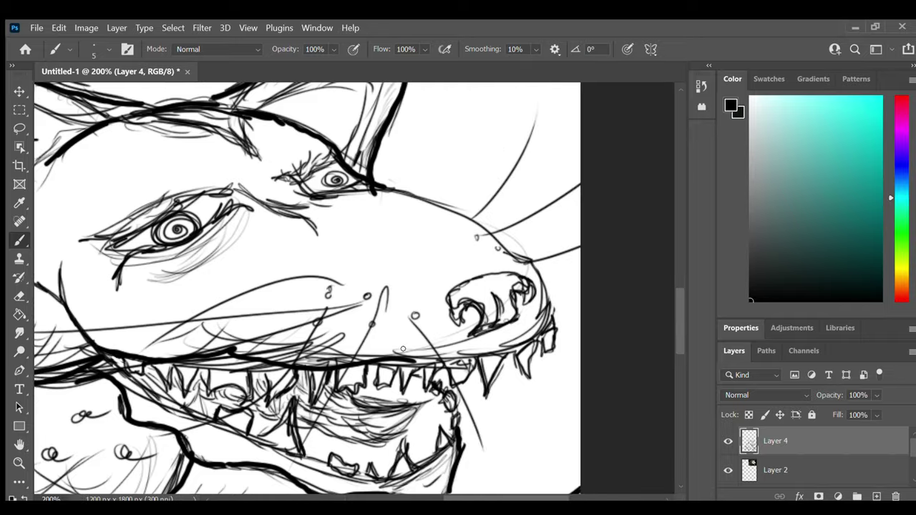
pyautogui.moveTo(408, 361)
pyautogui.mouseDown()
pyautogui.moveTo(543, 322)
pyautogui.moveTo(498, 240)
pyautogui.moveTo(381, 186)
pyautogui.mouseUp()
# - Thicken the frown crease between the eyes and the lines at the far eye's inner corner
pyautogui.moveTo(241, 192)
pyautogui.mouseDown()
pyautogui.moveTo(322, 263)
pyautogui.moveTo(301, 213)
pyautogui.moveTo(322, 238)
pyautogui.mouseUp()
pyautogui.hotkey('ctrl', 'z')
pyautogui.moveTo(336, 201)
pyautogui.mouseDown()
pyautogui.moveTo(272, 195)
pyautogui.moveTo(294, 203)
pyautogui.mouseUp()
pyautogui.moveTo(273, 178); pyautogui.dragTo(286, 201)
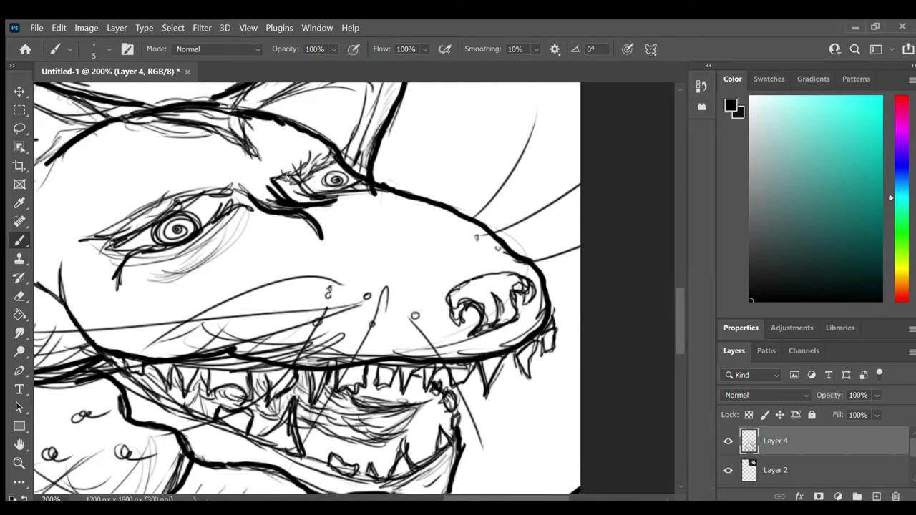
# - Thicken the upper and lower lids of both eyes and the brow above the far eye
pyautogui.moveTo(126, 254)
pyautogui.mouseDown()
pyautogui.moveTo(194, 235)
pyautogui.moveTo(222, 211)
pyautogui.mouseUp()
pyautogui.moveTo(356, 180); pyautogui.dragTo(318, 194)
pyautogui.moveTo(111, 242); pyautogui.dragTo(183, 192)
pyautogui.moveTo(181, 197); pyautogui.dragTo(230, 184)
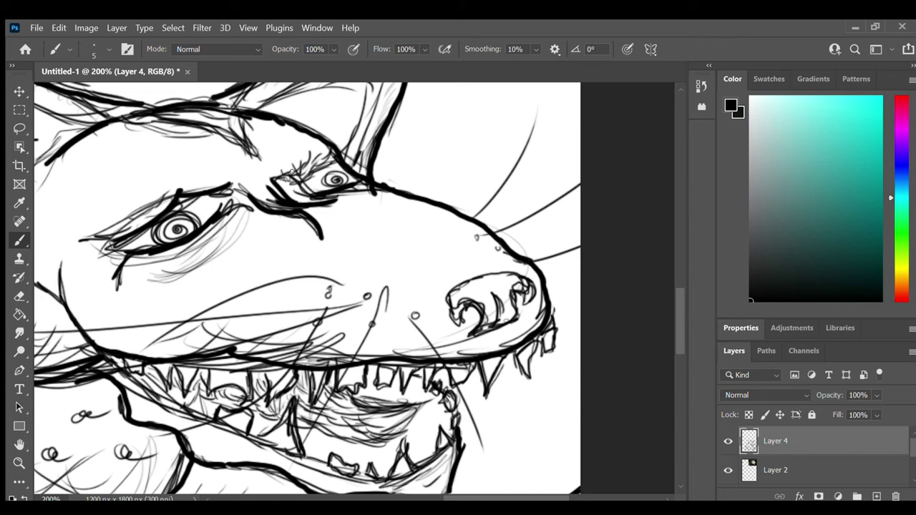
pyautogui.moveTo(306, 173); pyautogui.dragTo(334, 155)
# - Reinforce the forehead line beside the near ear and the inner edge of the far ear
pyautogui.hotkey('ctrl', '-')
pyautogui.hotkey('ctrl', '-')
pyautogui.hotkey('ctrl', '+')
pyautogui.moveTo(223, 258); pyautogui.dragTo(399, 257)
pyautogui.moveTo(333, 258)
pyautogui.mouseDown()
pyautogui.moveTo(322, 191)
pyautogui.moveTo(417, 210)
pyautogui.mouseUp()
pyautogui.moveTo(486, 223); pyautogui.dragTo(545, 173)
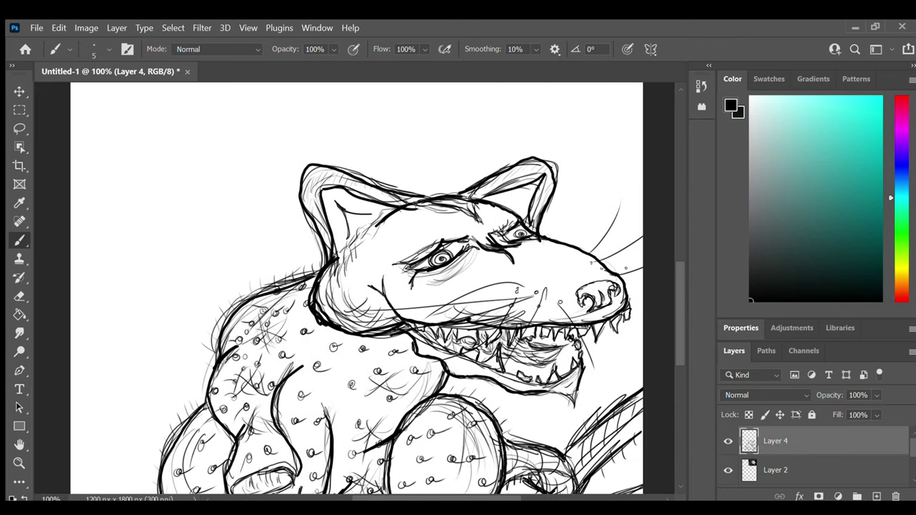
# - Sign the drawing with the artist's first and last name on two lines in the canvas's lower-left corner
pyautogui.moveTo(679, 296); pyautogui.dragTo(678, 335)
pyautogui.hotkey('ctrl', '+')
pyautogui.moveTo(392, 497); pyautogui.dragTo(294, 497)
pyautogui.moveTo(680, 362); pyautogui.dragTo(680, 401)
pyautogui.moveTo(434, 331)
pyautogui.mouseDown()
pyautogui.moveTo(433, 302)
pyautogui.moveTo(578, 311)
pyautogui.moveTo(595, 292)
pyautogui.mouseUp()
pyautogui.moveTo(439, 366); pyautogui.dragTo(439, 399)
pyautogui.moveTo(469, 377); pyautogui.dragTo(493, 390)
pyautogui.moveTo(506, 380); pyautogui.dragTo(598, 385)
# - Examine the whole composition with the reference photos, then the complete creature drawing and its signature
pyautogui.hotkey('ctrl', '-')
pyautogui.hotkey('ctrl', '-')
pyautogui.hotkey('ctrl', '-')
pyautogui.moveTo(677, 290); pyautogui.dragTo(673, 272)
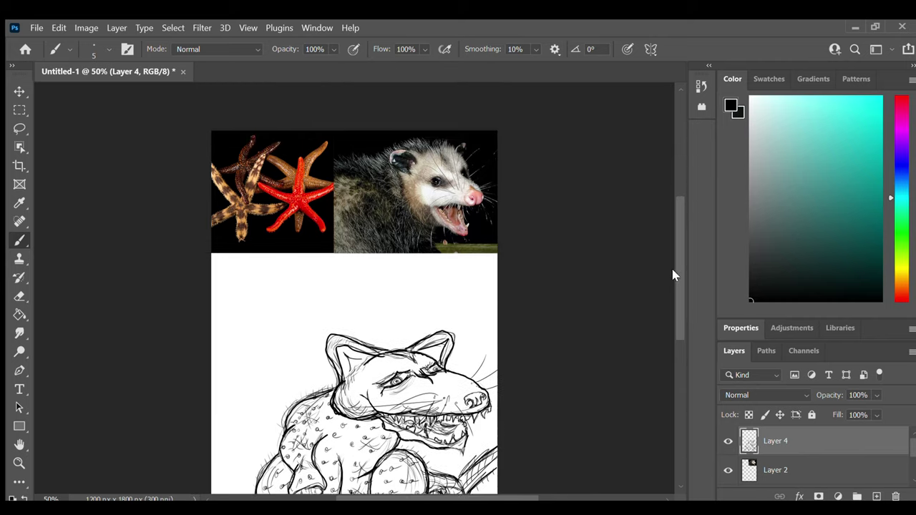
pyautogui.scroll(-5, 673, 275)
pyautogui.hotkey('ctrl', '+')
pyautogui.hotkey('ctrl', '+')
pyautogui.hotkey('ctrl', '-')
pyautogui.scroll(1, 673, 312)
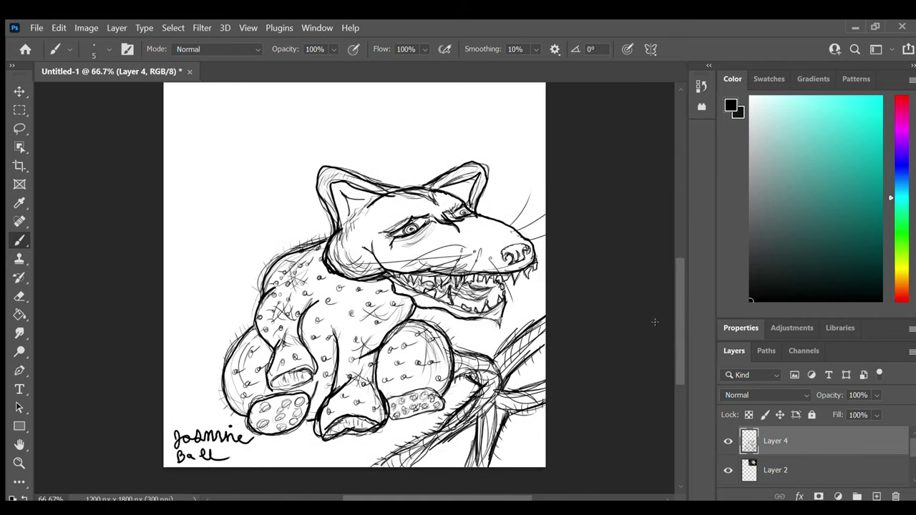